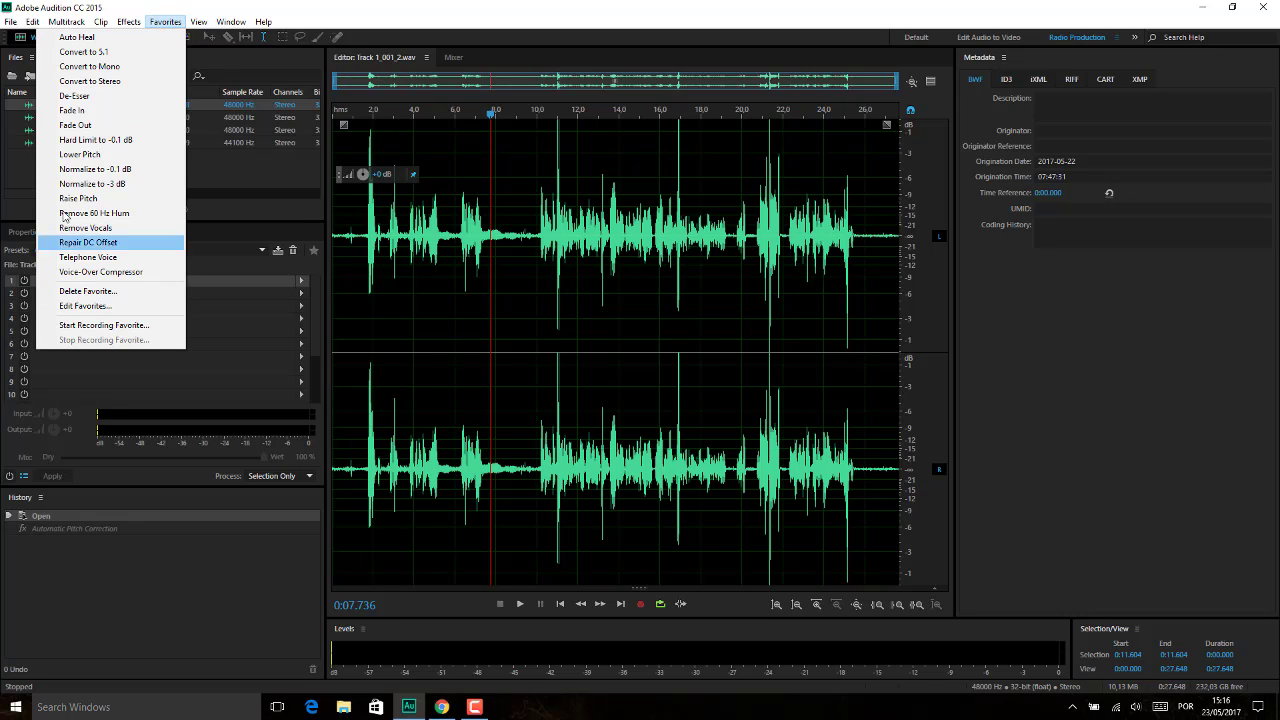
- Convert Track 1_001_2.wav from stereo to mono with the Convert to Mono favorite
mouse_move(120, 26)
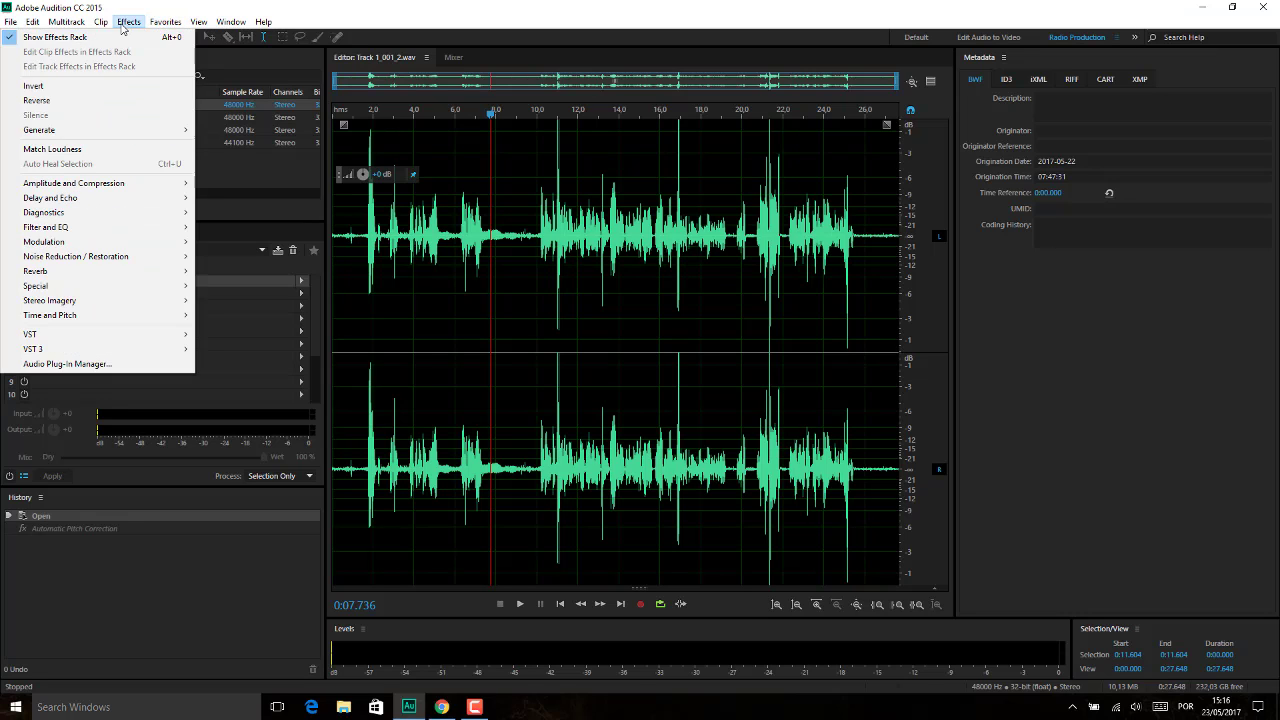
left_click(415, 234)
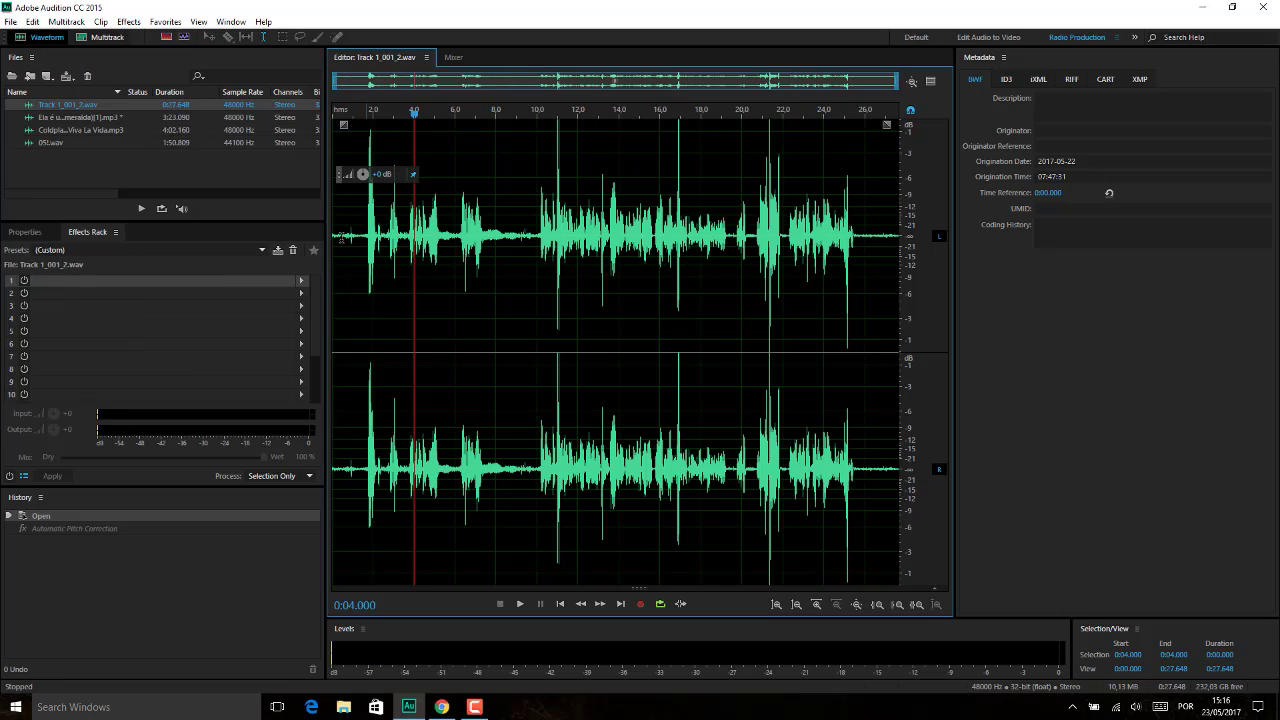
left_click(165, 21)
left_click(125, 68)
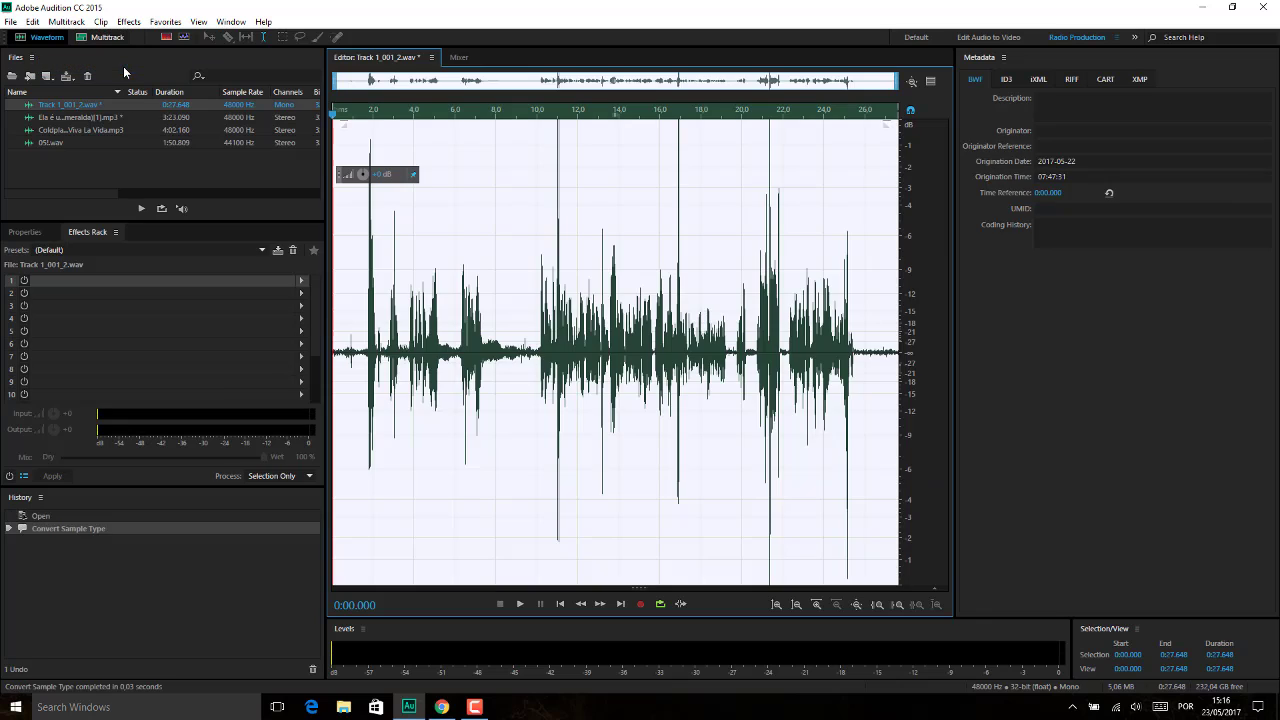
- Play the mono track from about 1.3 seconds, pausing and resuming to listen to the conversion
left_click(357, 340)
key("space")
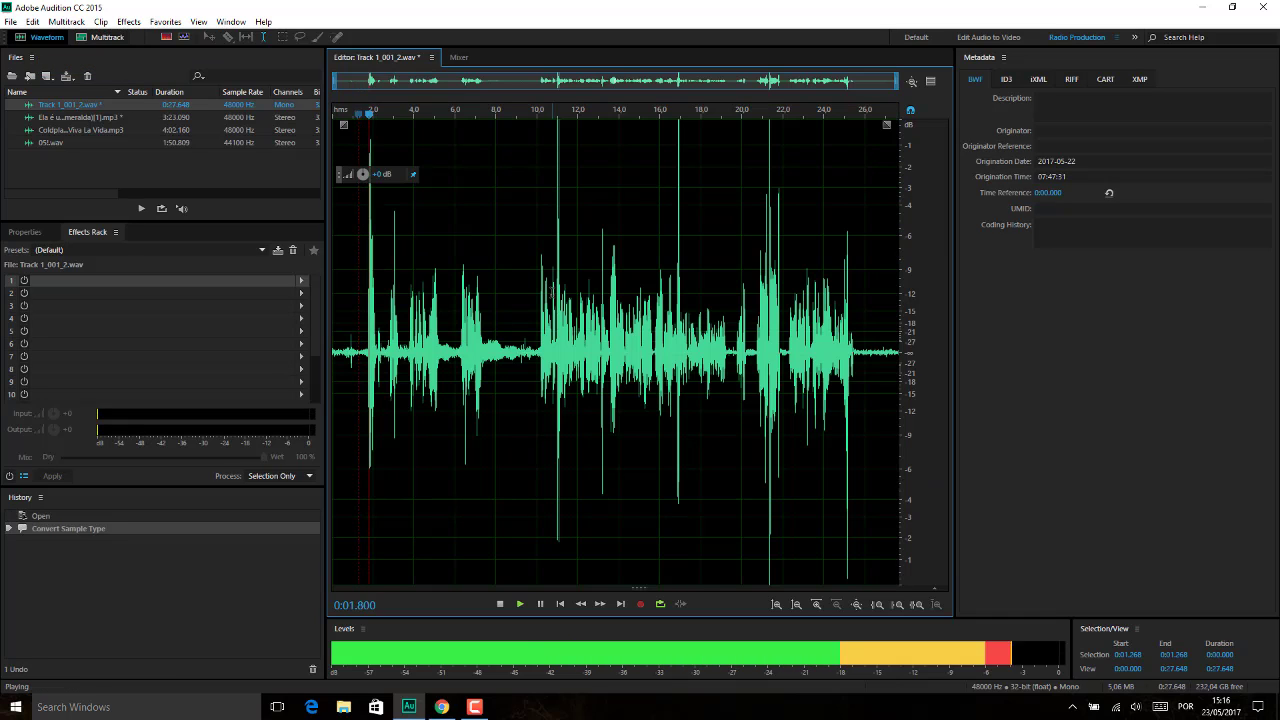
key("space")
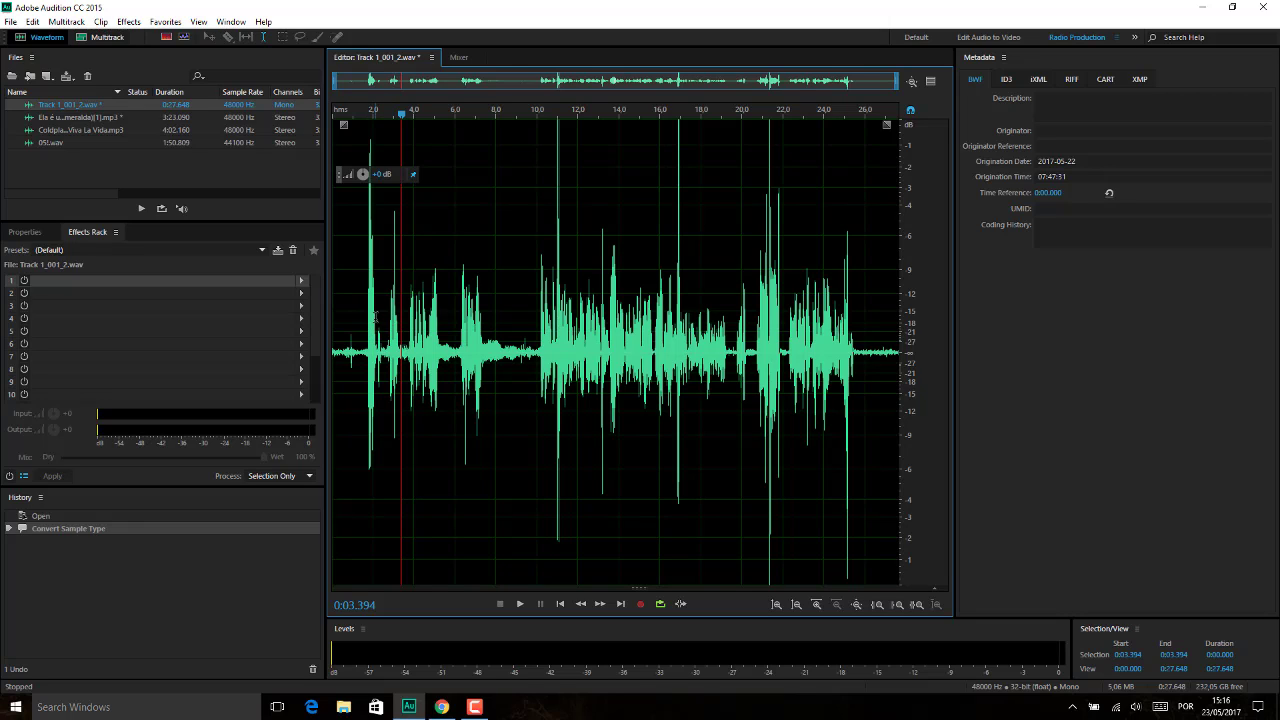
key("space")
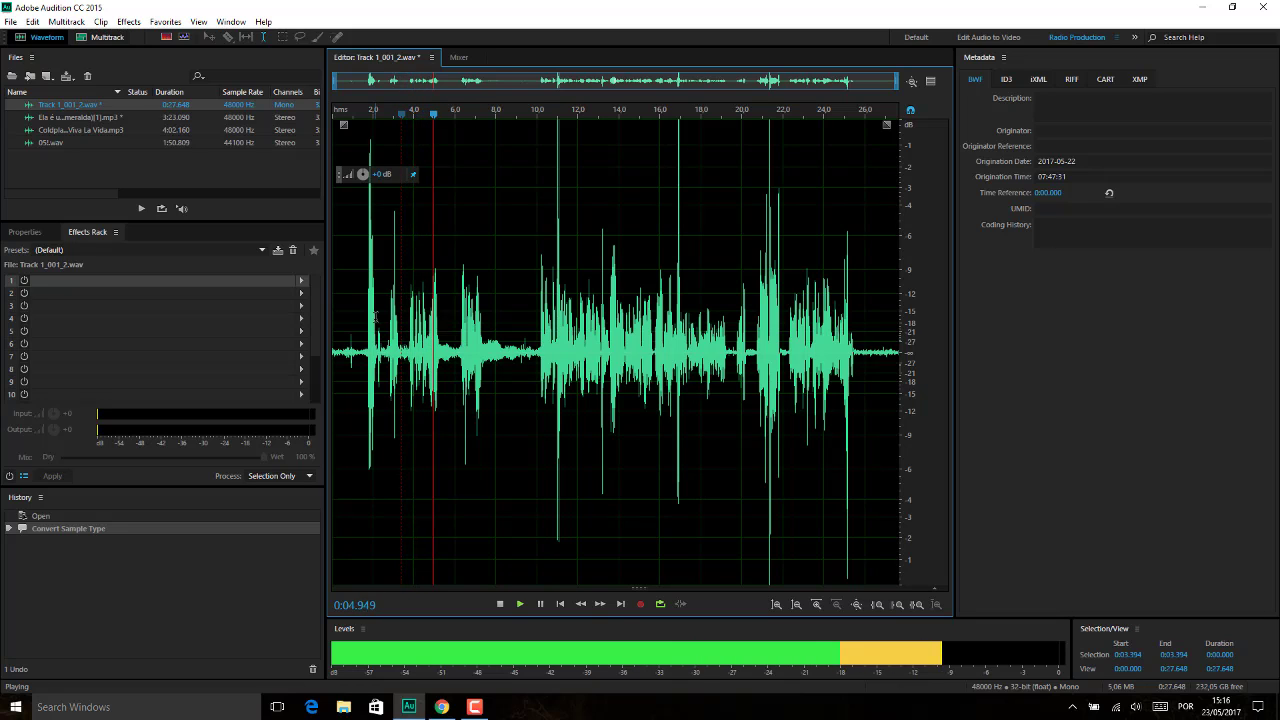
key("space")
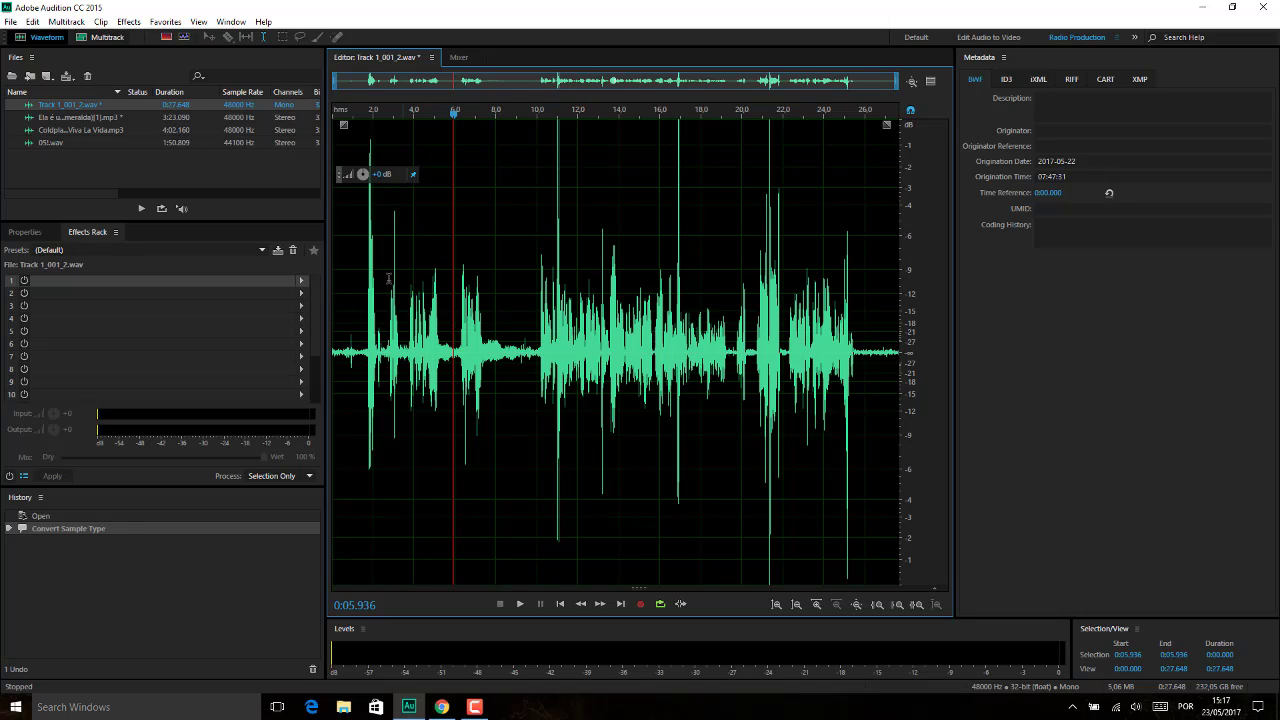
- Convert the mono track back to stereo with the Convert to Stereo favorite
left_click_drag(361, 318, 876, 320)
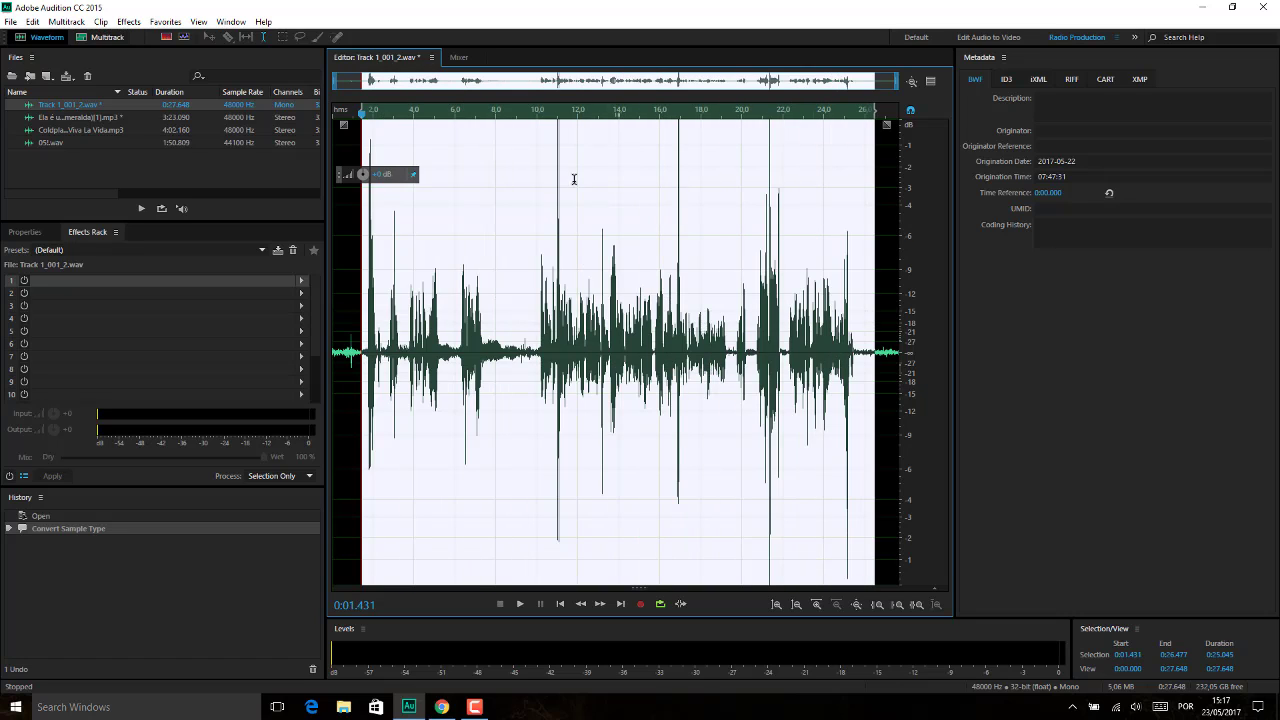
left_click(128, 21)
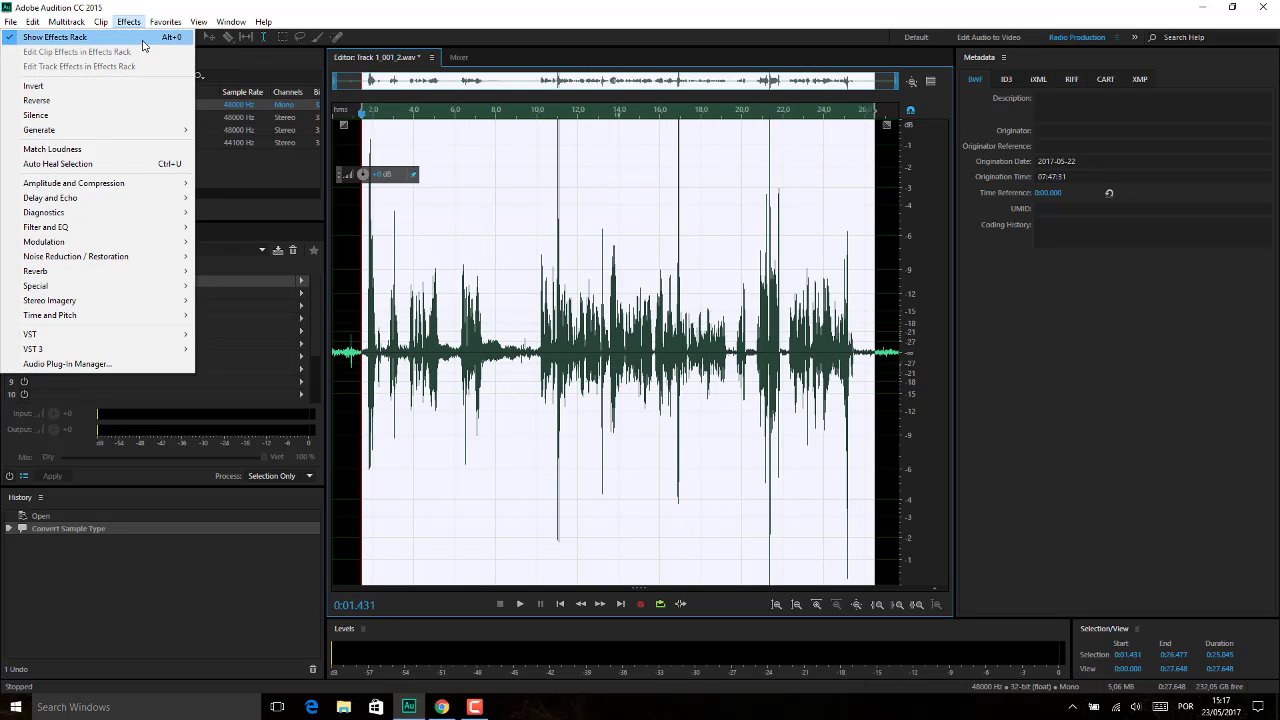
left_click(168, 81)
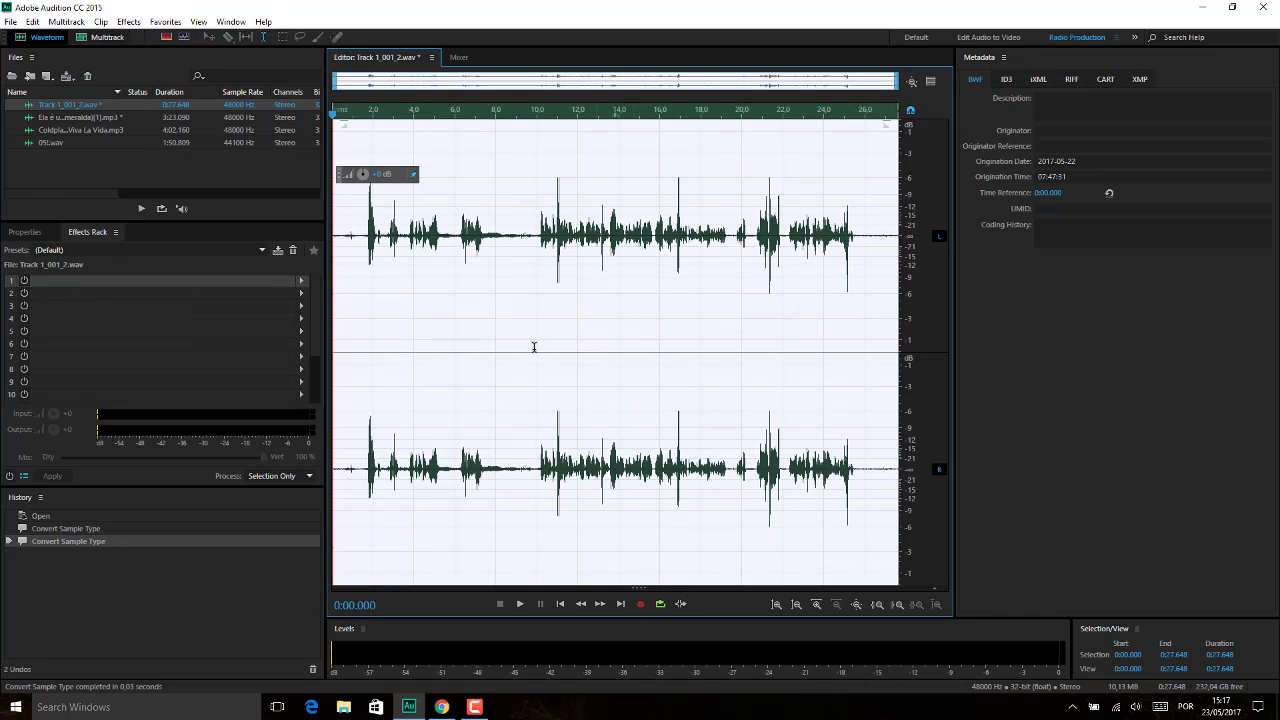
- Apply the De-Esser favorite to the whole track and play the result from about 6.6 seconds
left_click(164, 22)
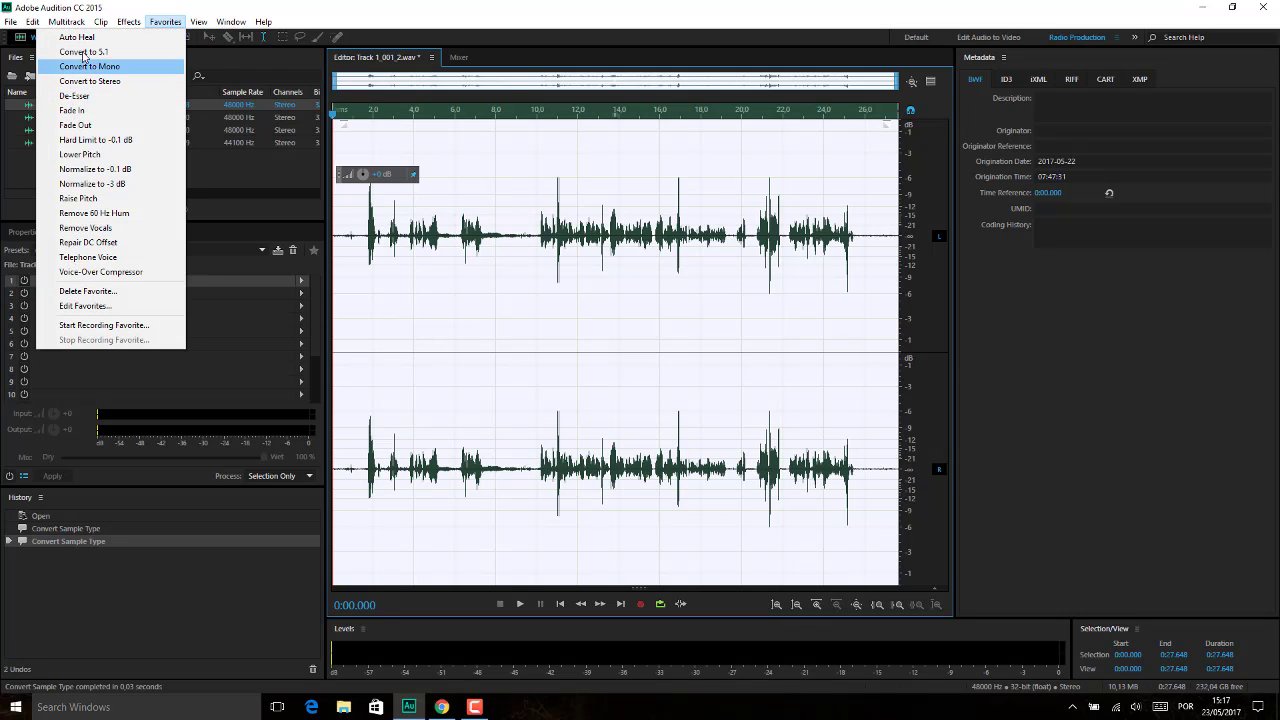
left_click(94, 97)
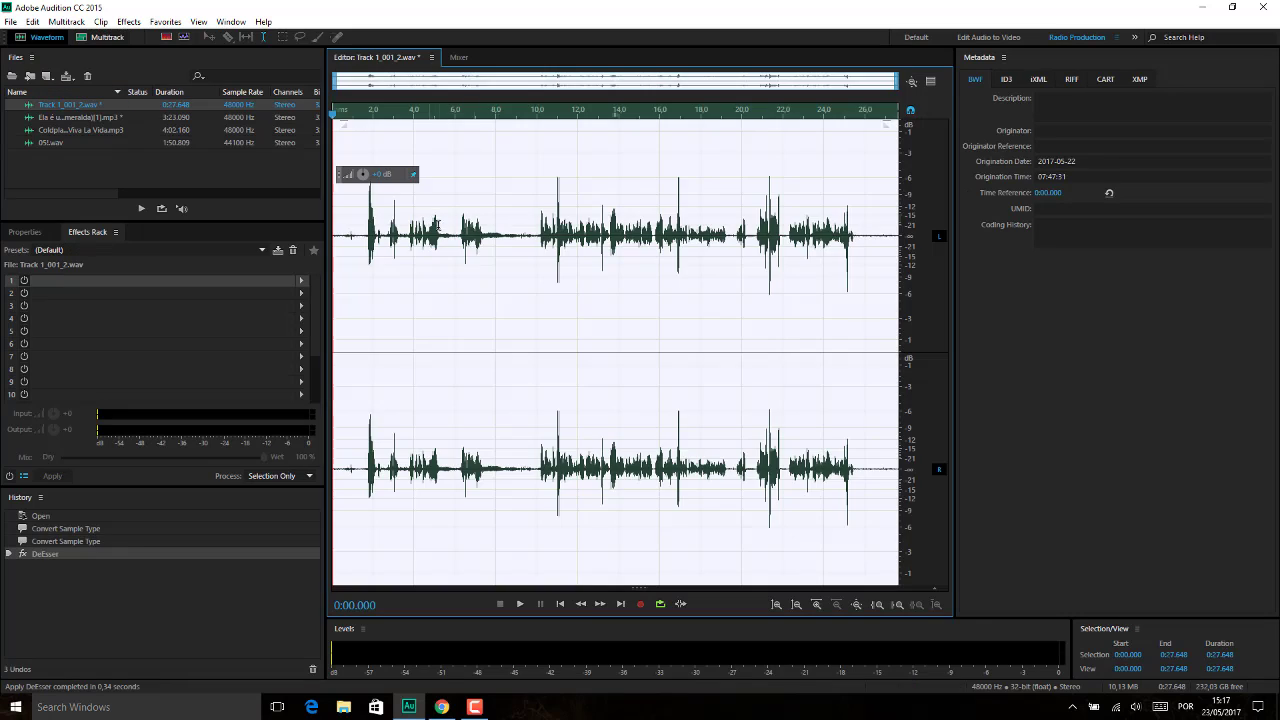
left_click(468, 300)
key("space")
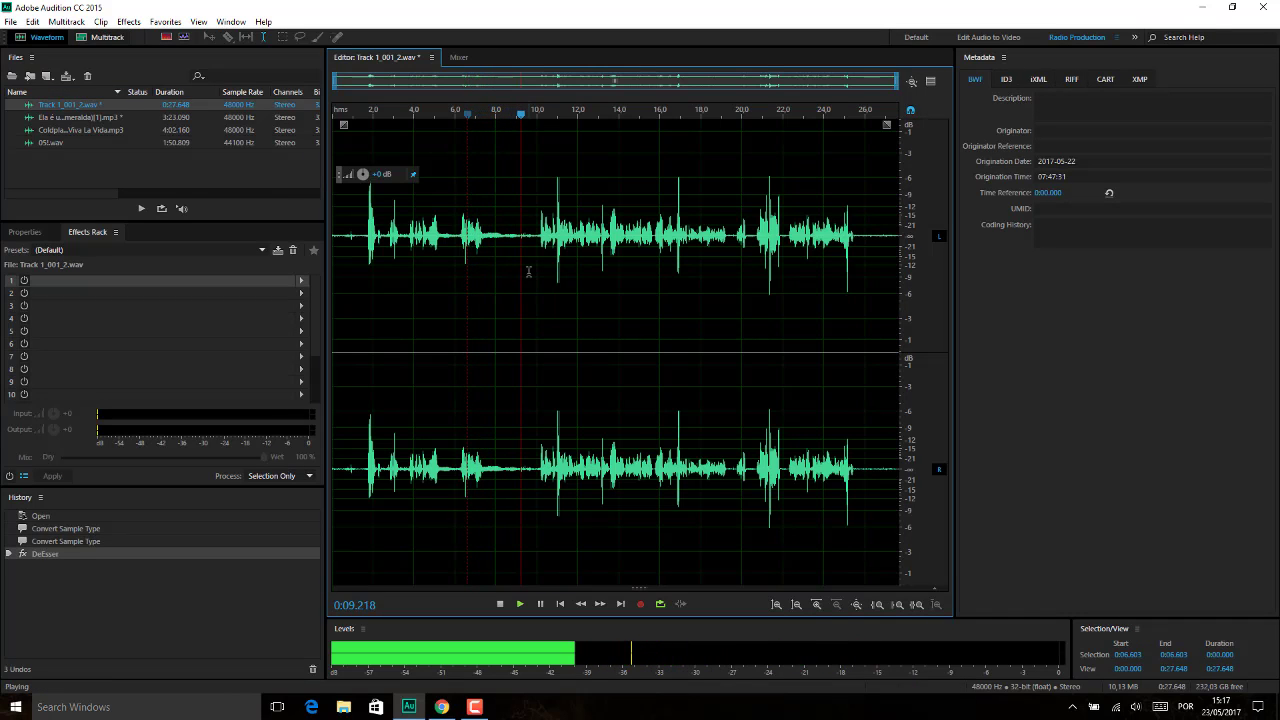
key("space")
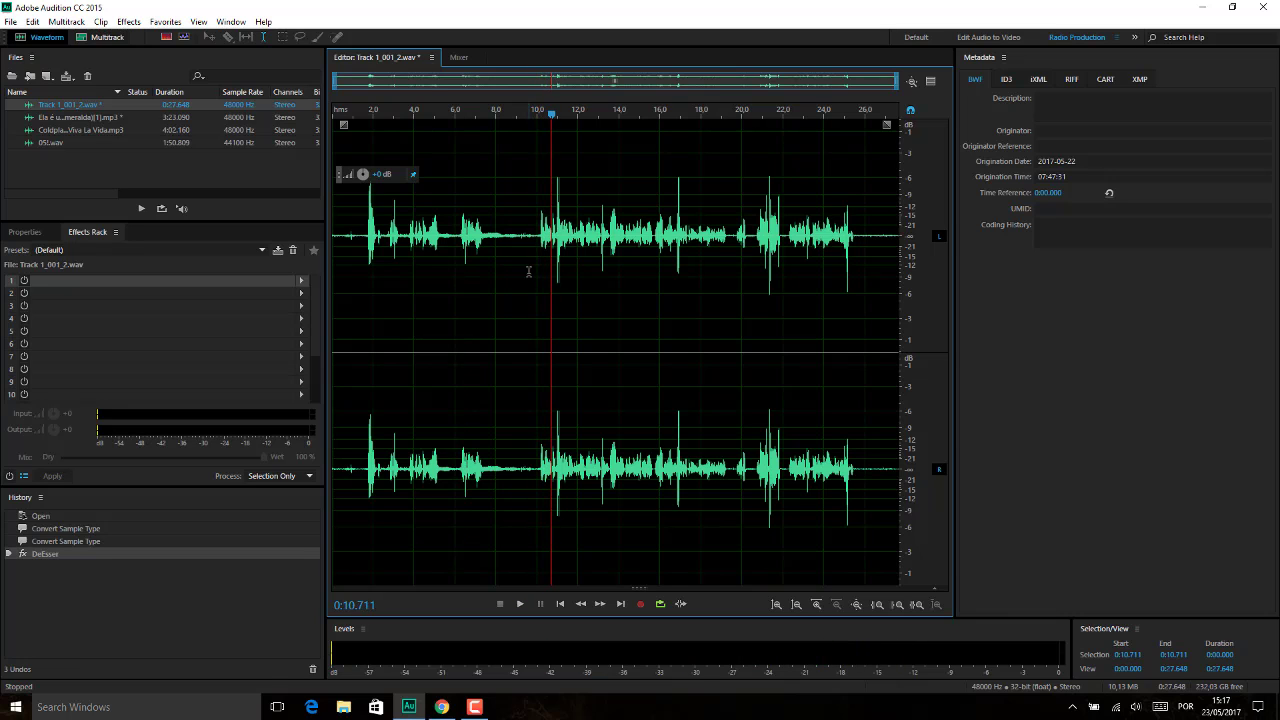
- Amplify the whole track with the gain control over the waveform, leaving no range selected
left_click_drag(375, 180, 385, 165)
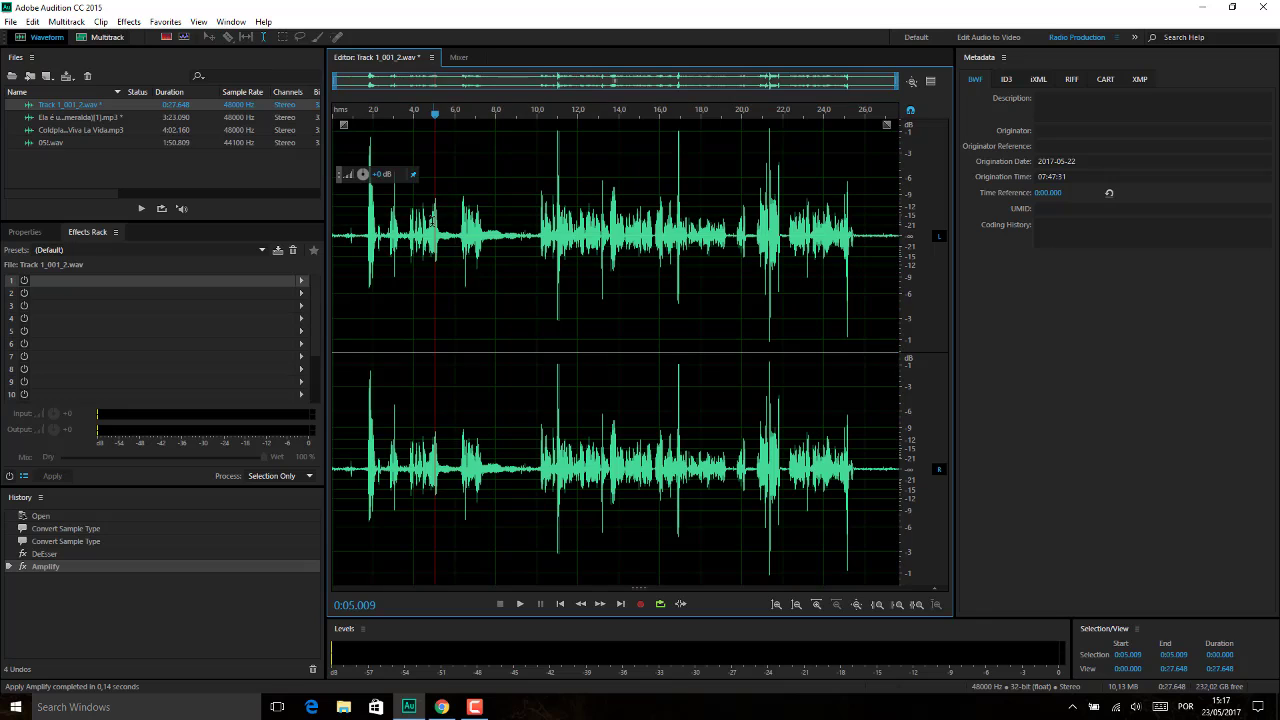
left_click_drag(431, 258, 470, 256)
left_click(494, 287)
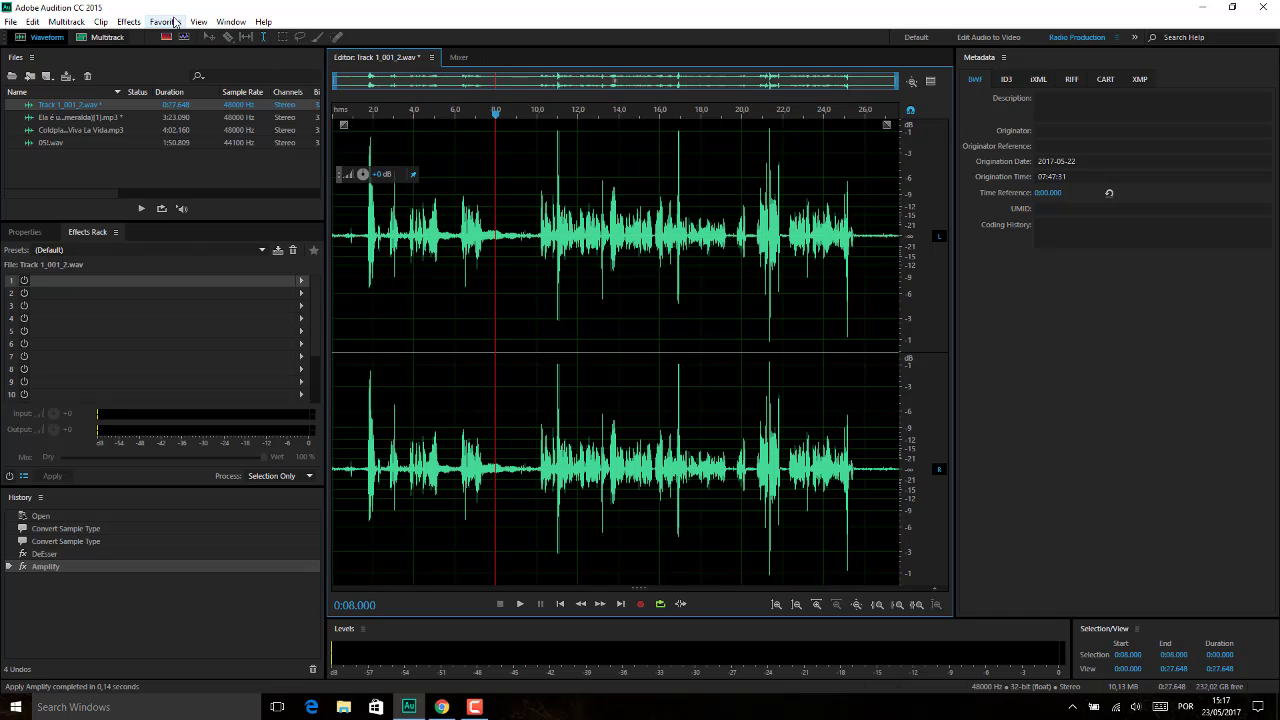
- Try the Fade In favorite on the whole track, listen to its opening, and undo the fade
left_click(165, 21)
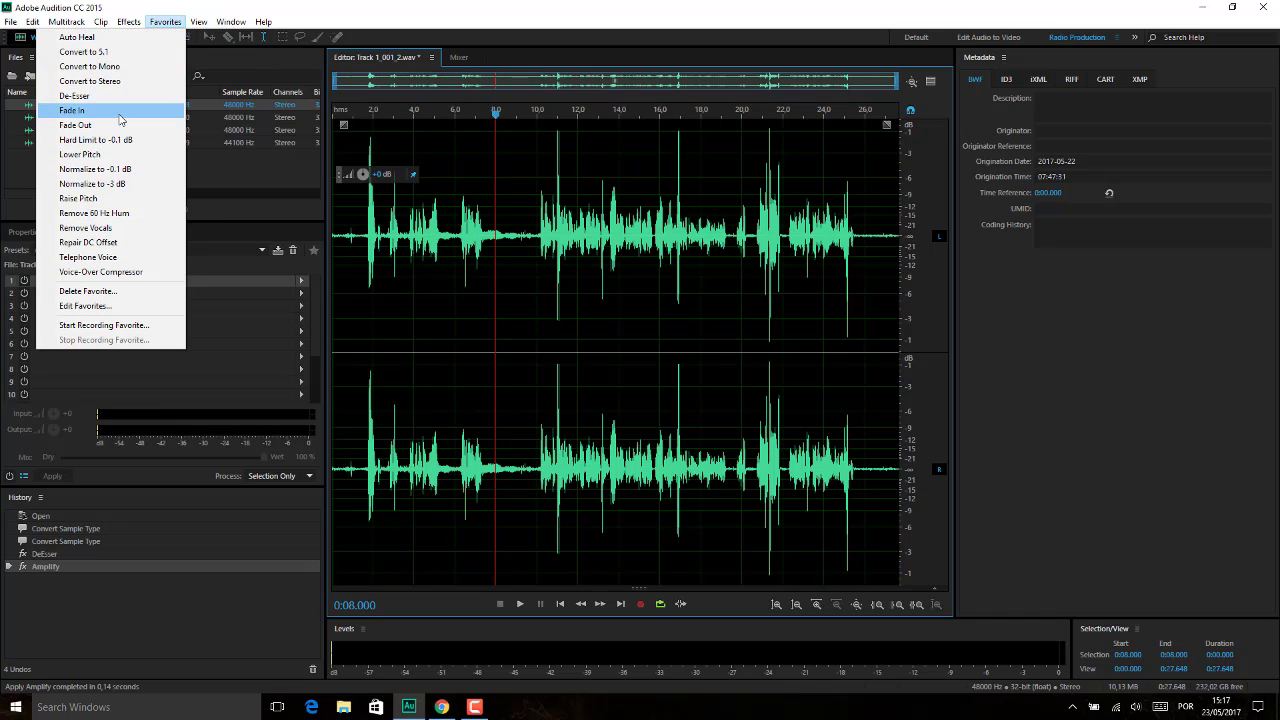
left_click(350, 245)
left_click(358, 247)
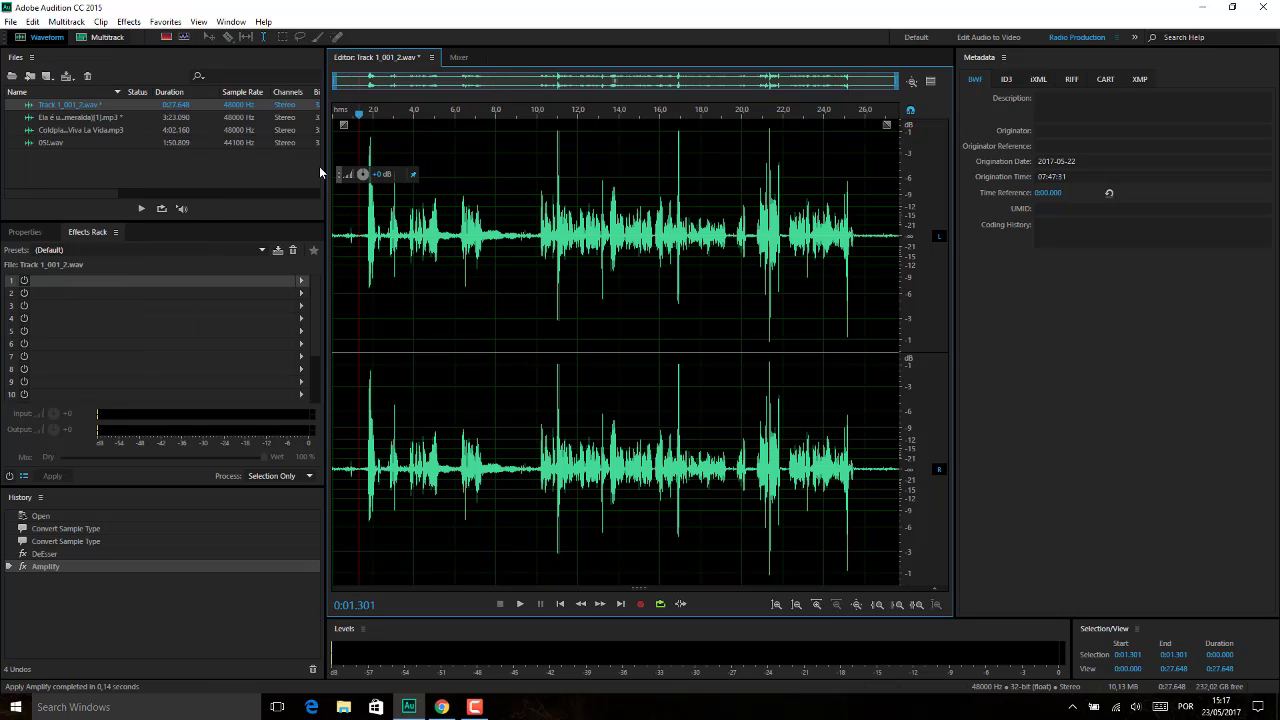
left_click(160, 22)
left_click(60, 128)
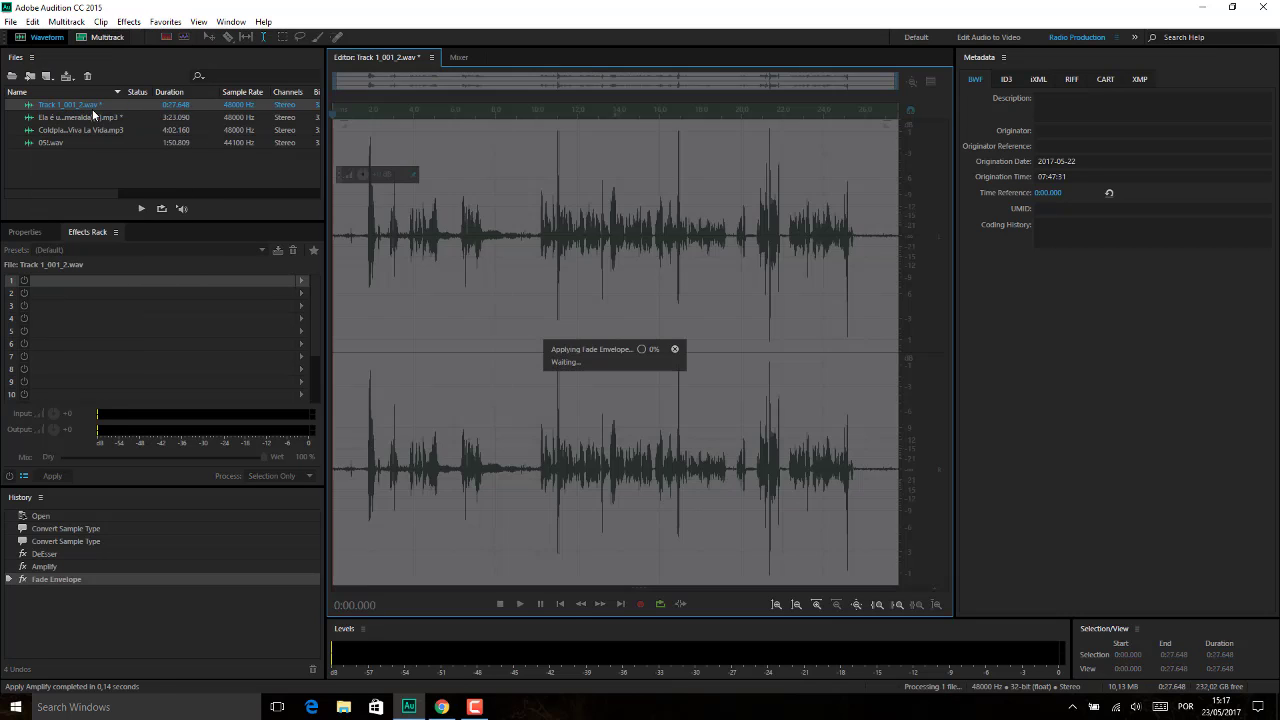
left_click(362, 261)
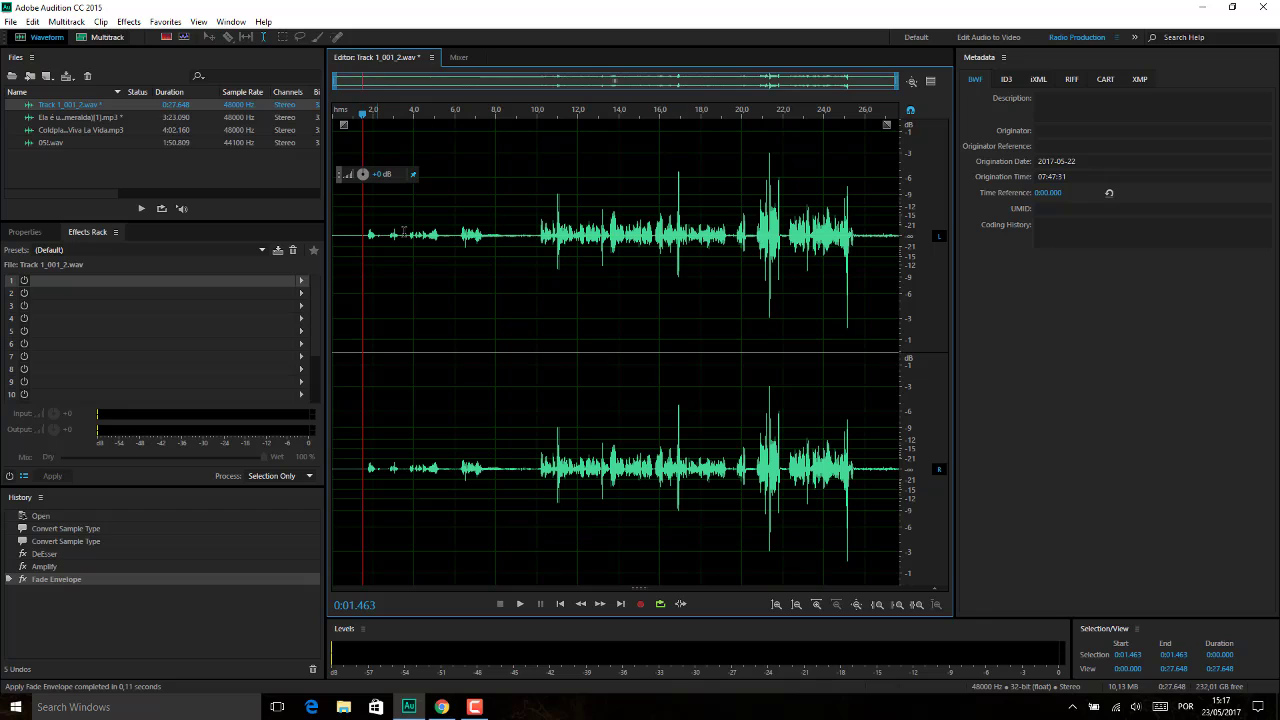
key("space")
key("space")
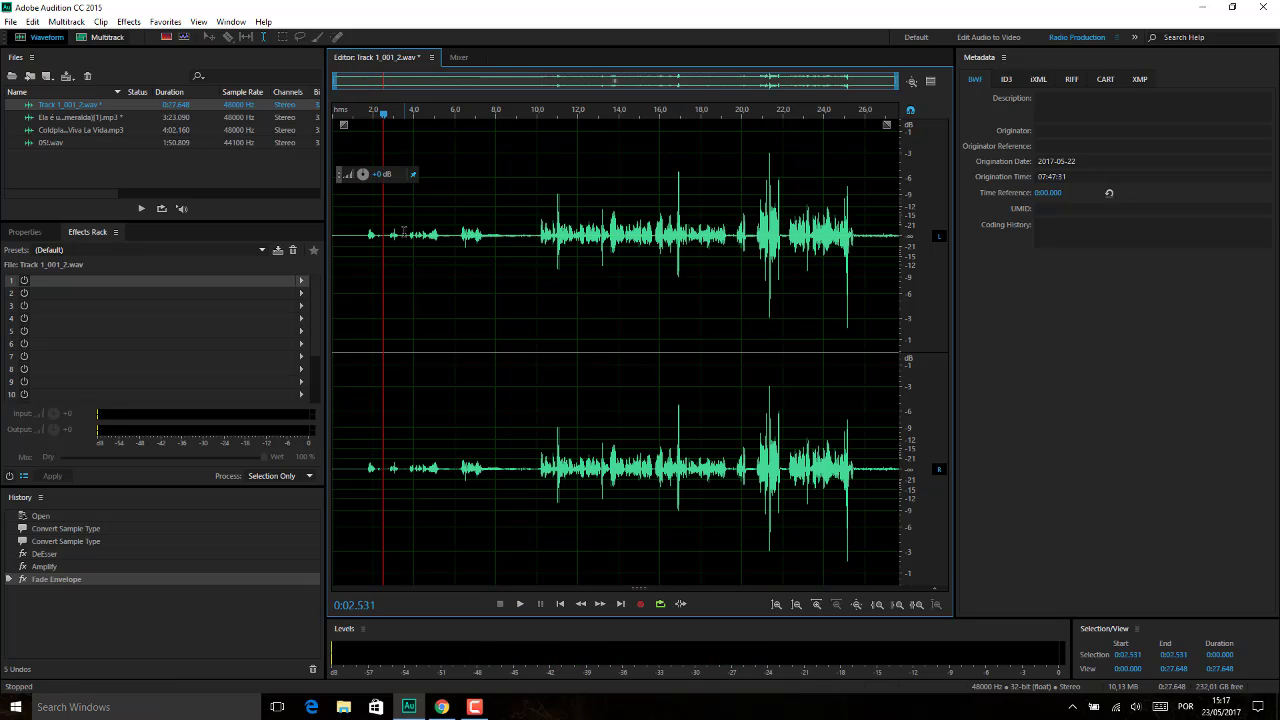
key("ctrl+z")
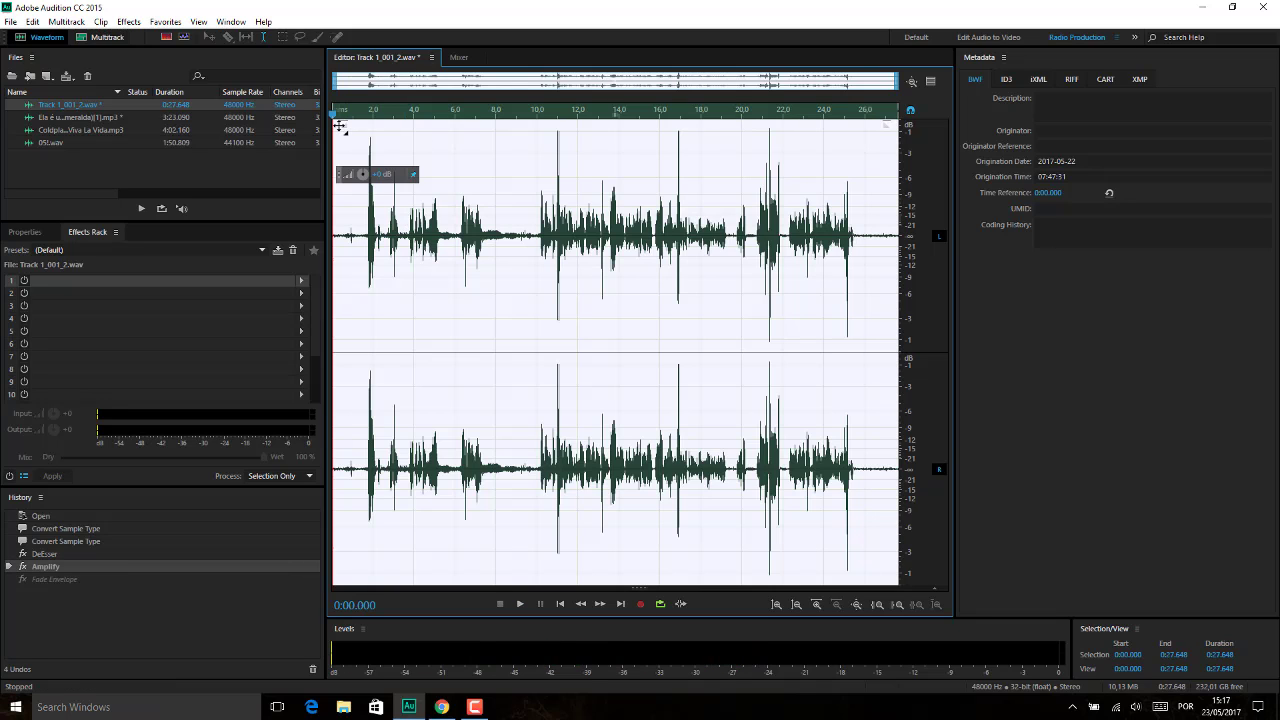
- Adjust the fade-in and fade-out handles slightly at the two ends of the track's waveform
mouse_move(340, 125)
left_mouse_down()
mouse_move(543, 137)
mouse_move(345, 124)
left_mouse_up()
mouse_move(886, 124)
left_mouse_down()
mouse_move(722, 112)
mouse_move(877, 126)
left_mouse_up()
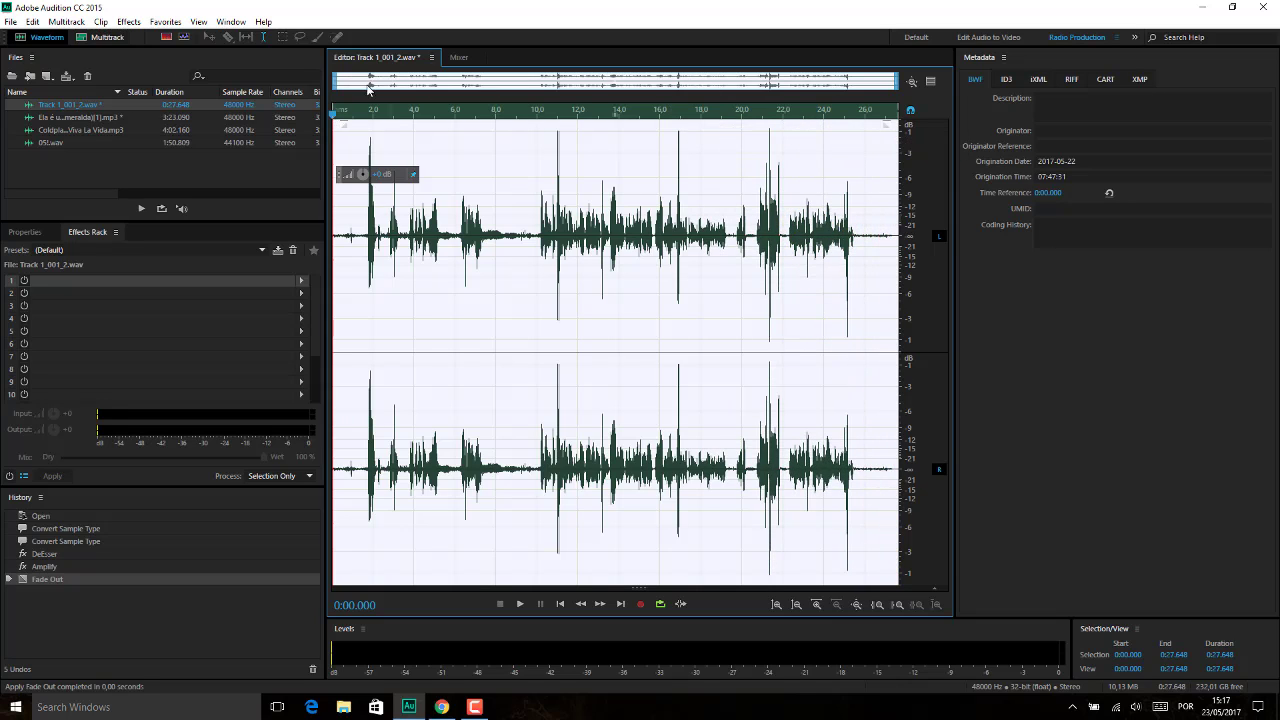
- Try the Lower Pitch favorite on the whole track, listen from near the start, and undo it
left_click(199, 21)
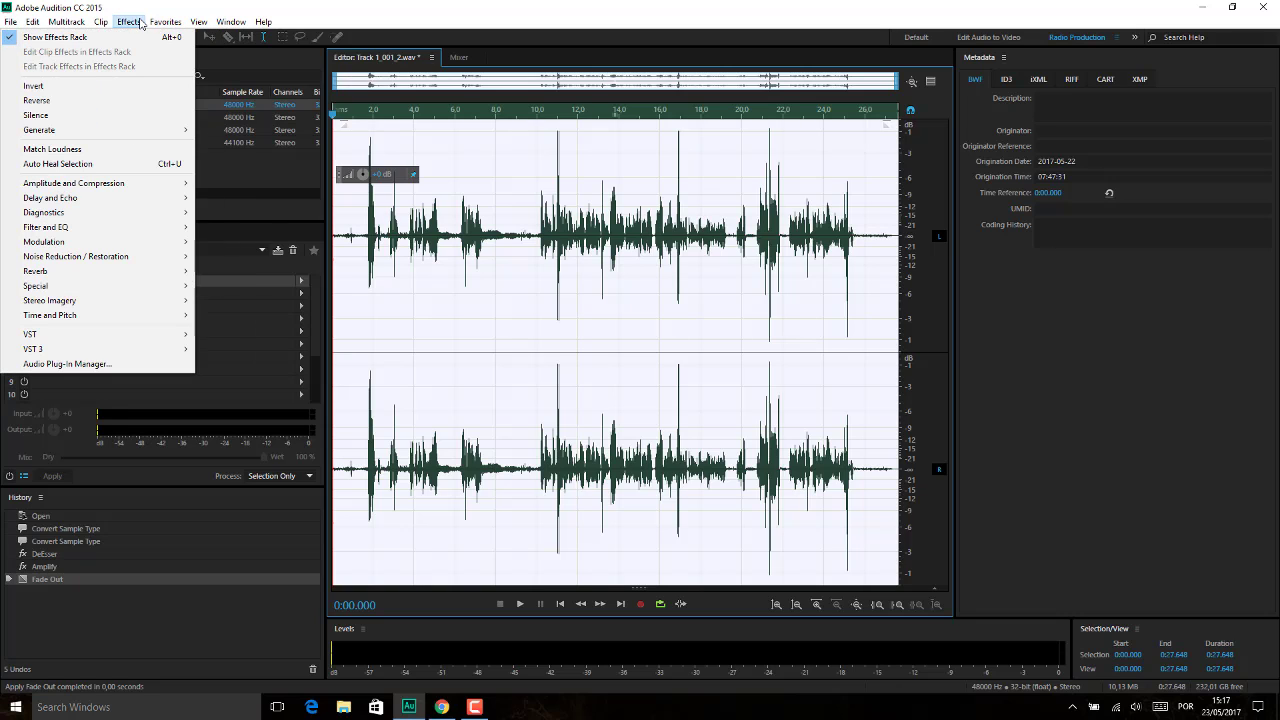
mouse_move(165, 21)
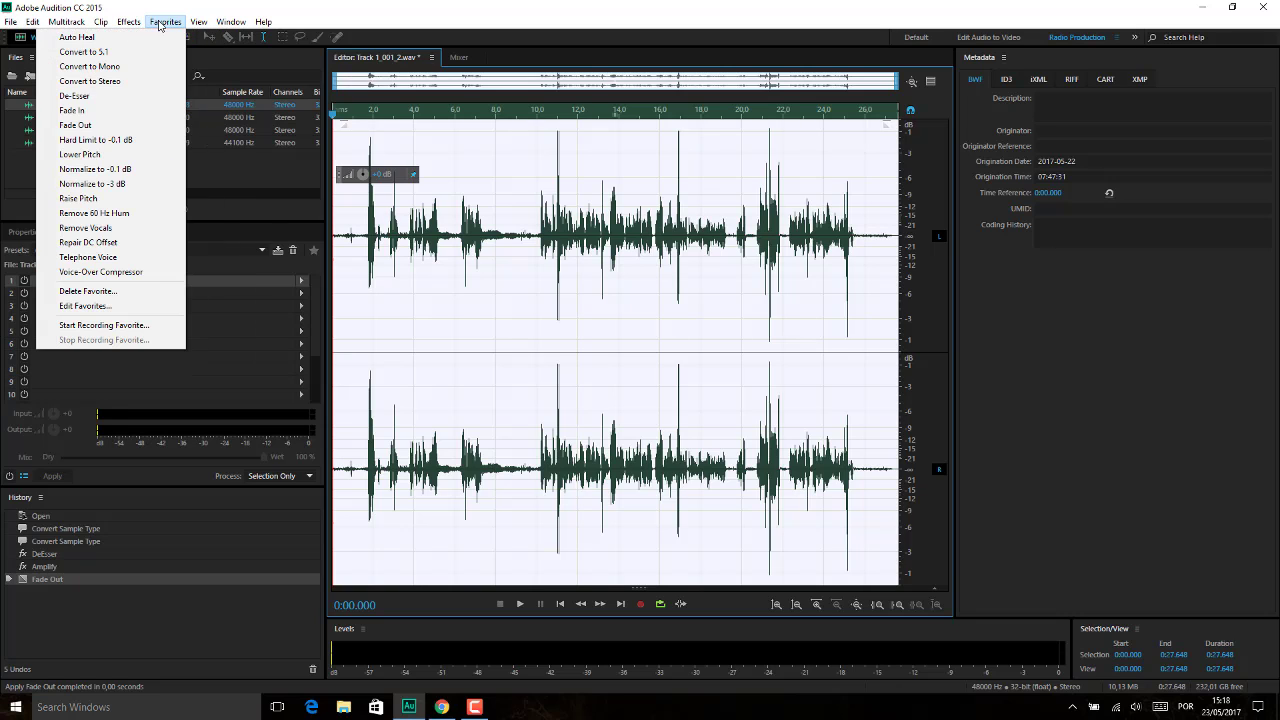
left_click(119, 156)
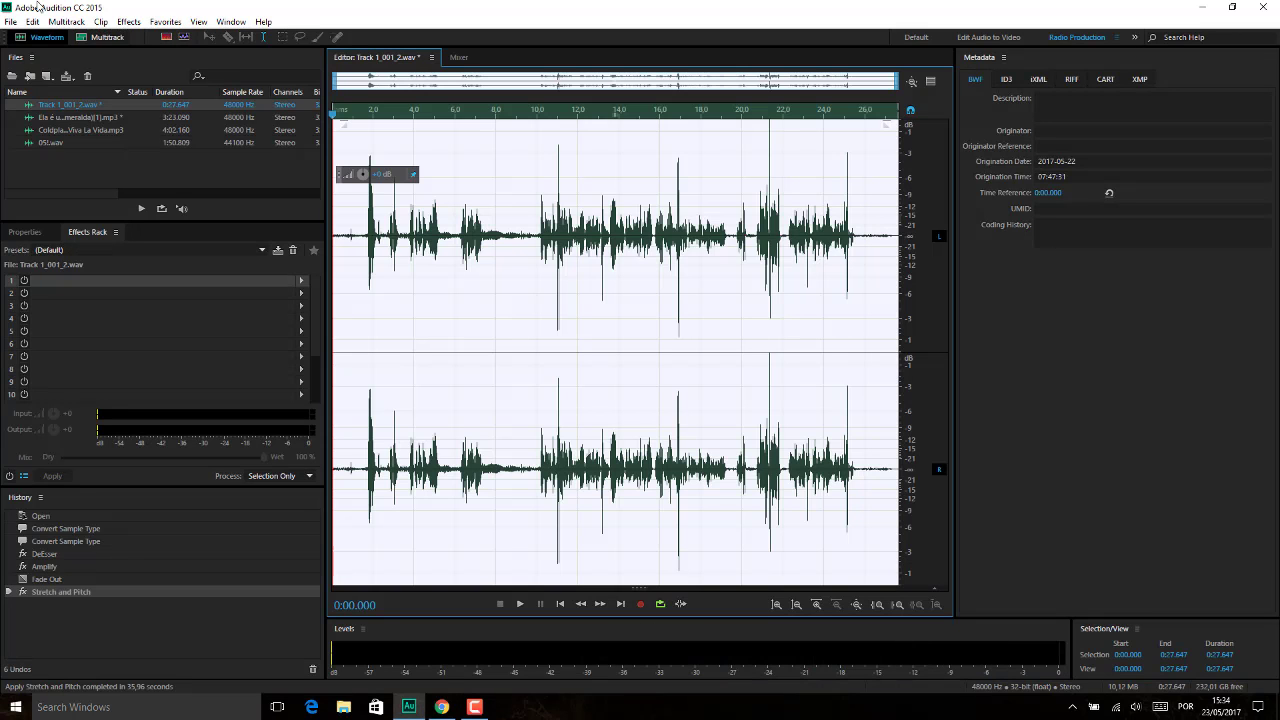
left_click(337, 250)
key("space")
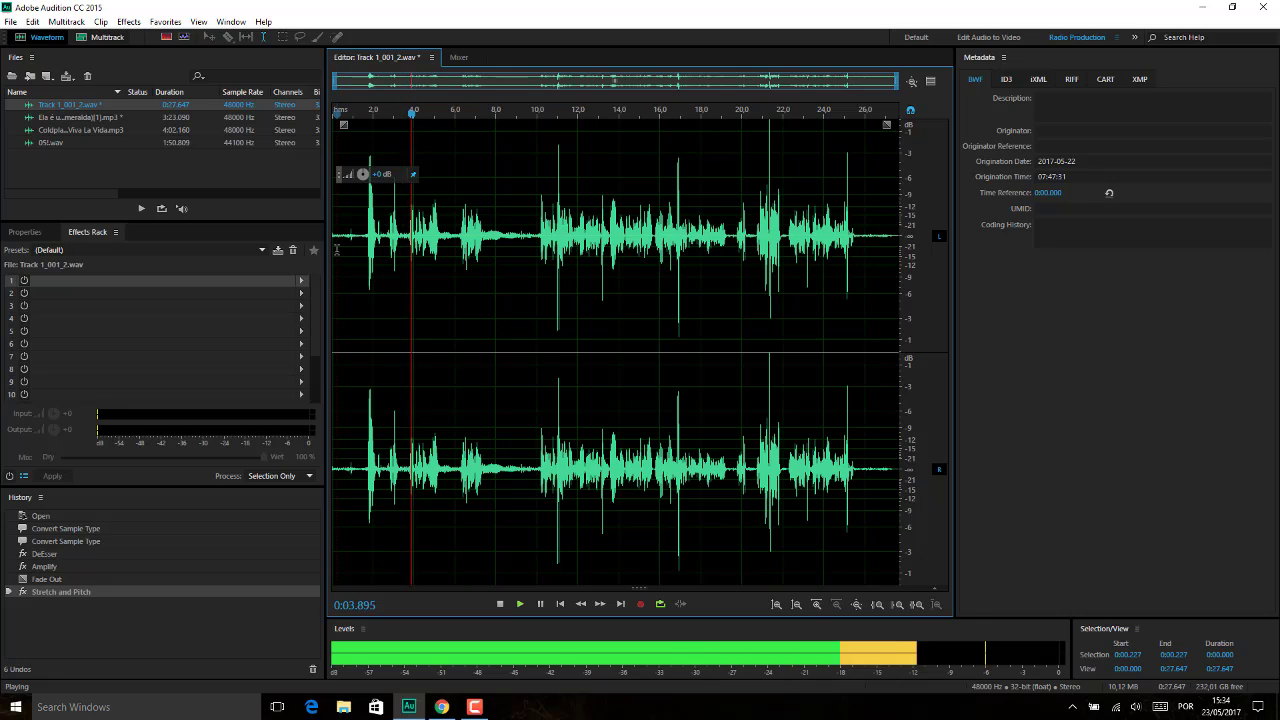
key("space")
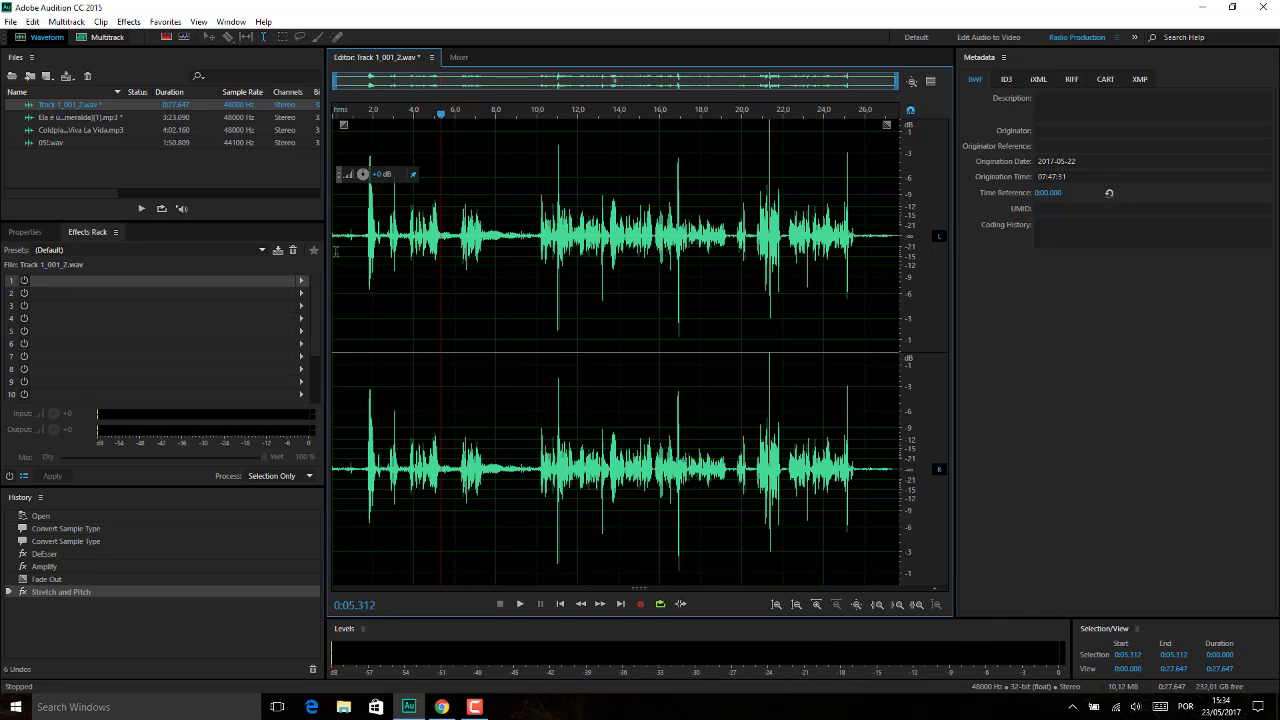
key("ctrl+z")
- Apply the Remove Vocals favorite to Track 1_001_2.wav, and open the Coldplay Viva La Vida.mp3 file in the editor
left_click(167, 22)
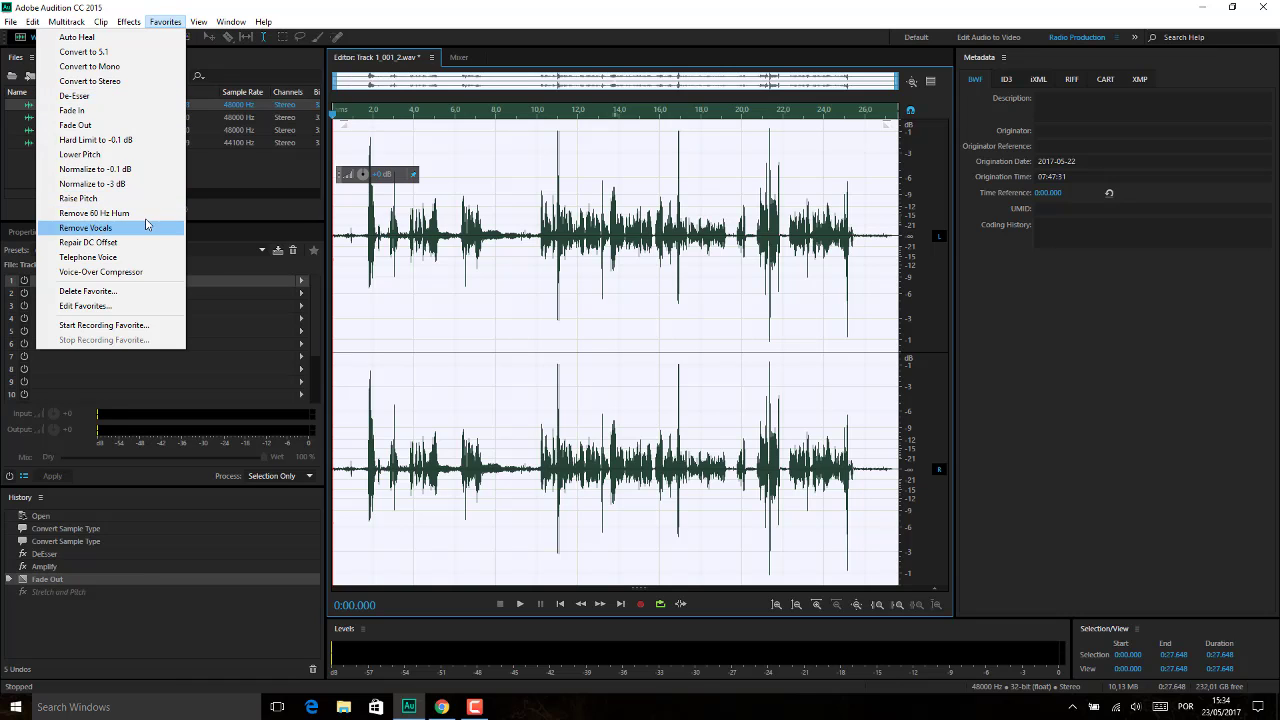
left_click(128, 229)
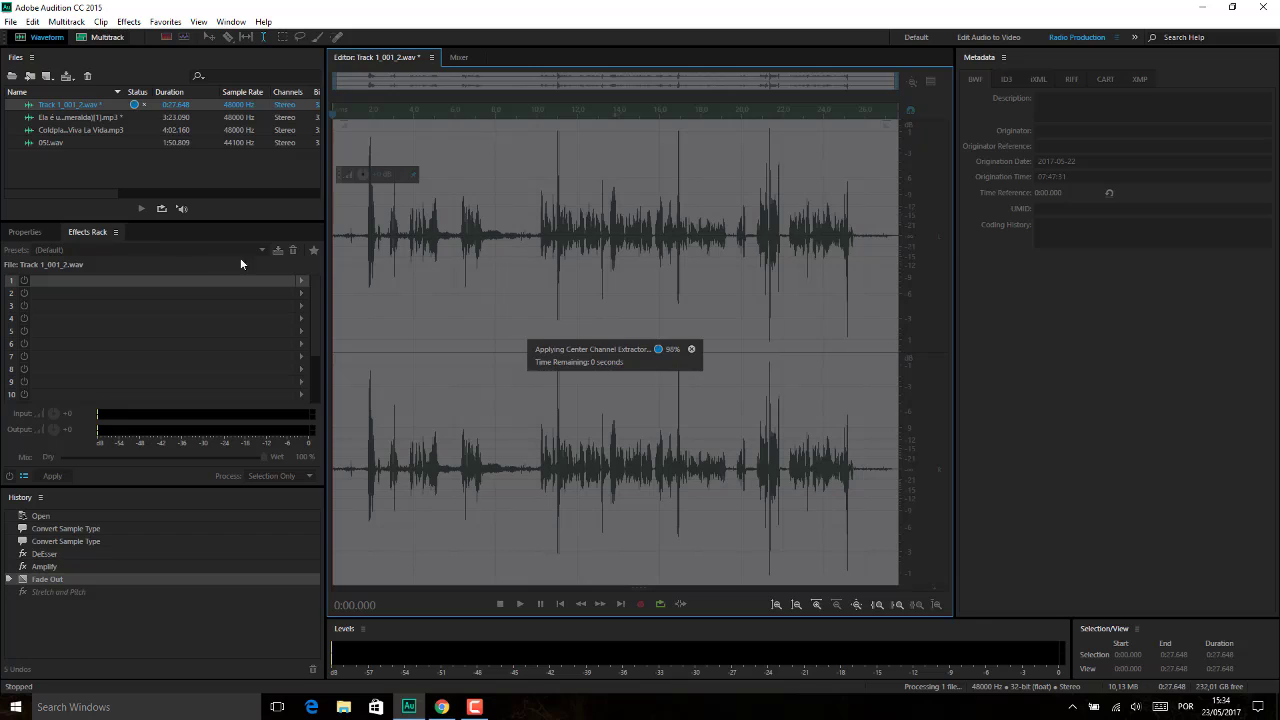
key("space")
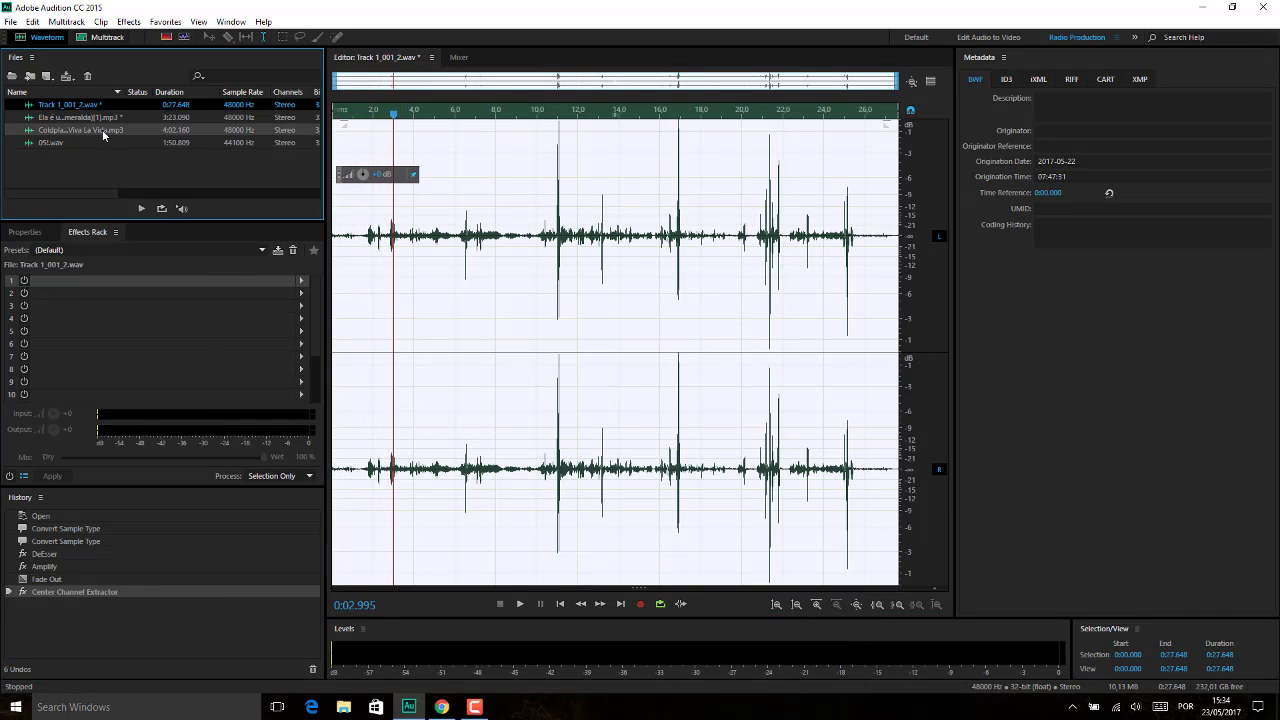
double_click(90, 130)
- Try the Remove Vocals favorite on the Viva La Vida song, listen from 1:00, and undo it
left_click(176, 22)
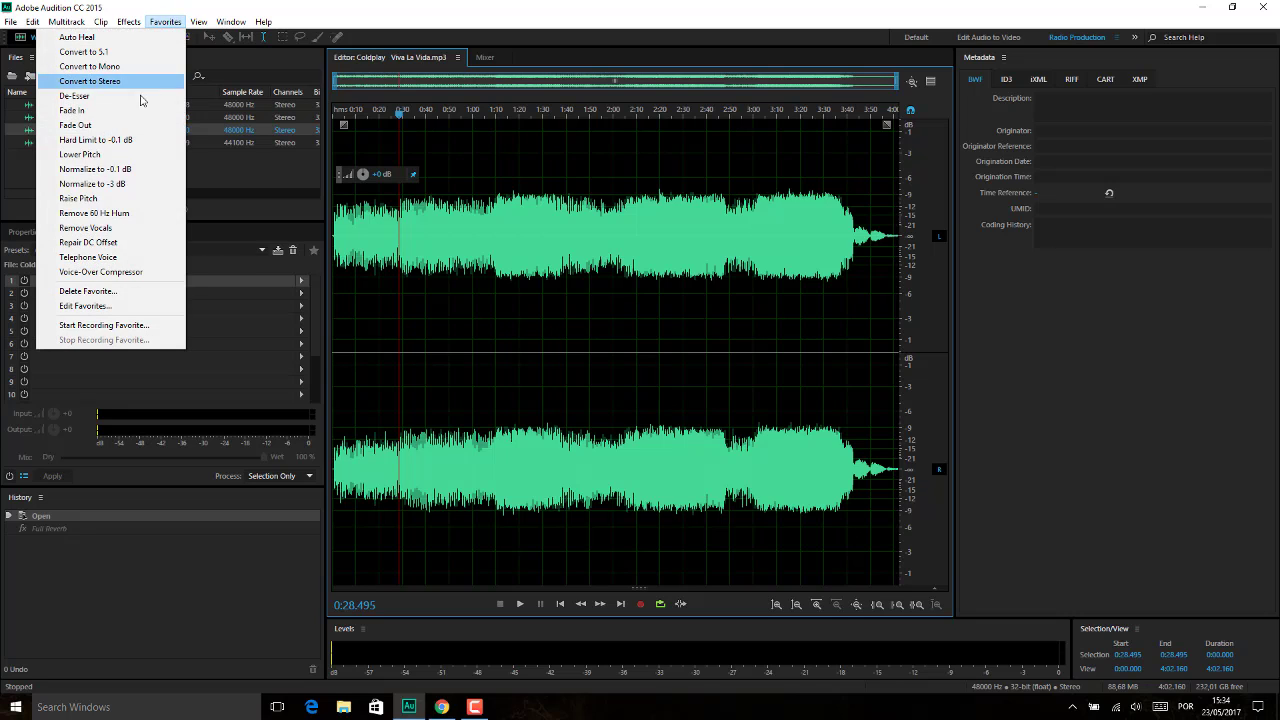
left_click(131, 229)
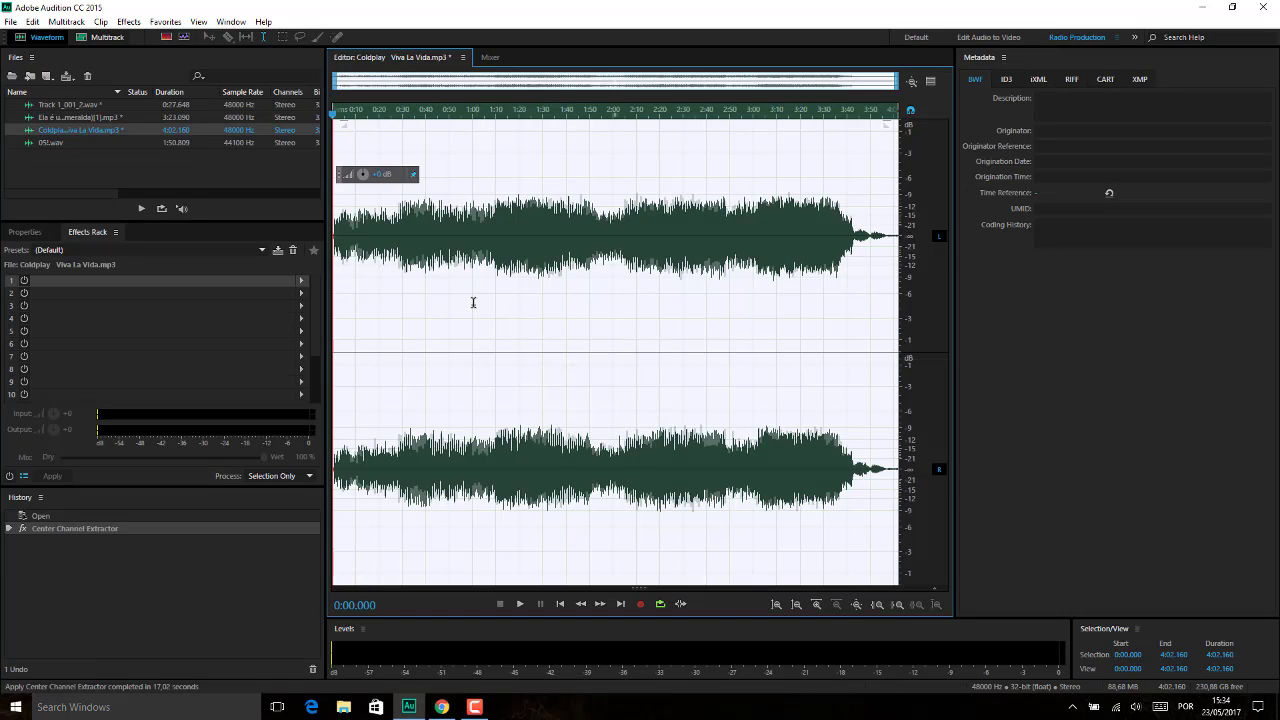
left_click(473, 301)
key("space")
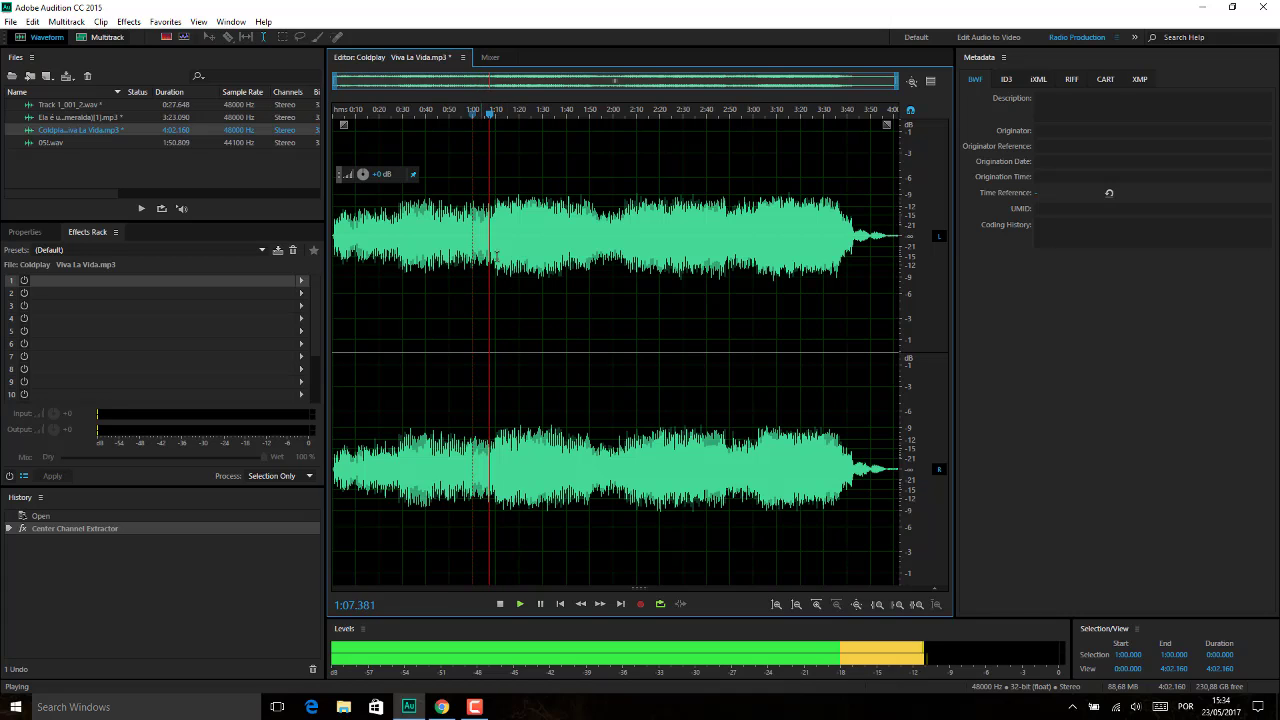
key("space")
key("ctrl+z")
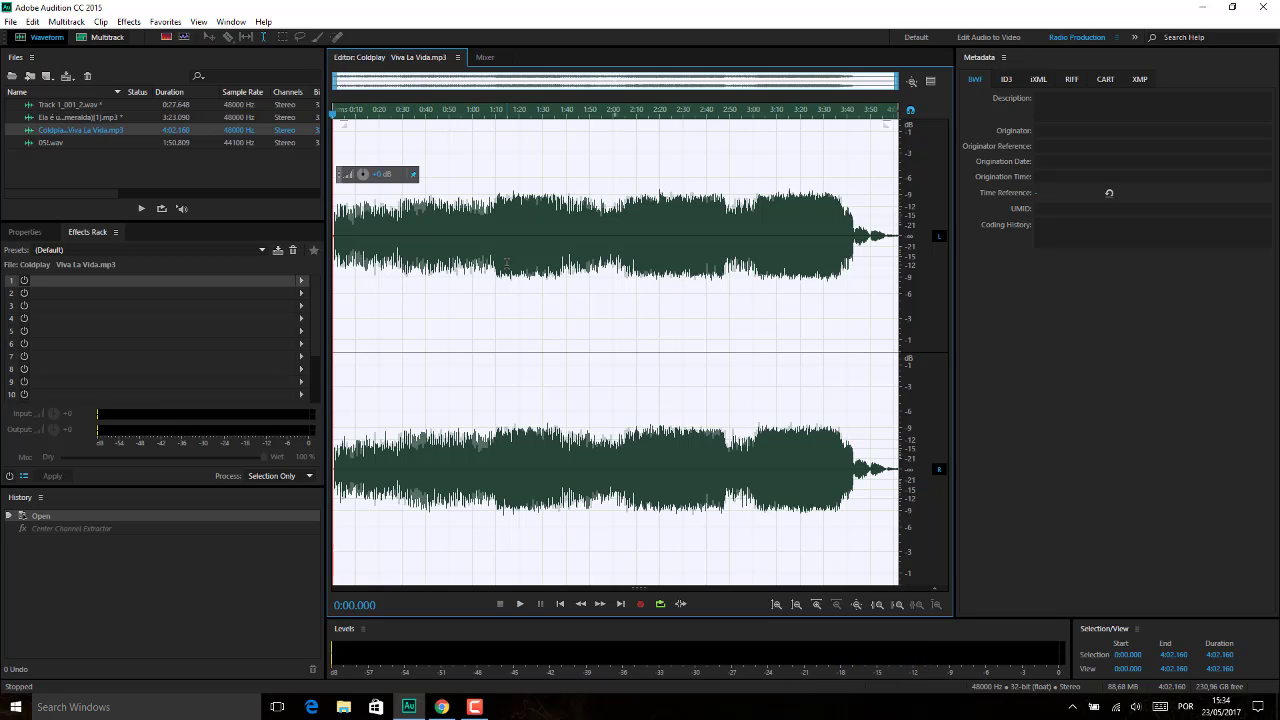
- Try the Telephone Voice favorite on the whole Viva La Vida song, listen from about 0:57, and undo it
left_click(165, 22)
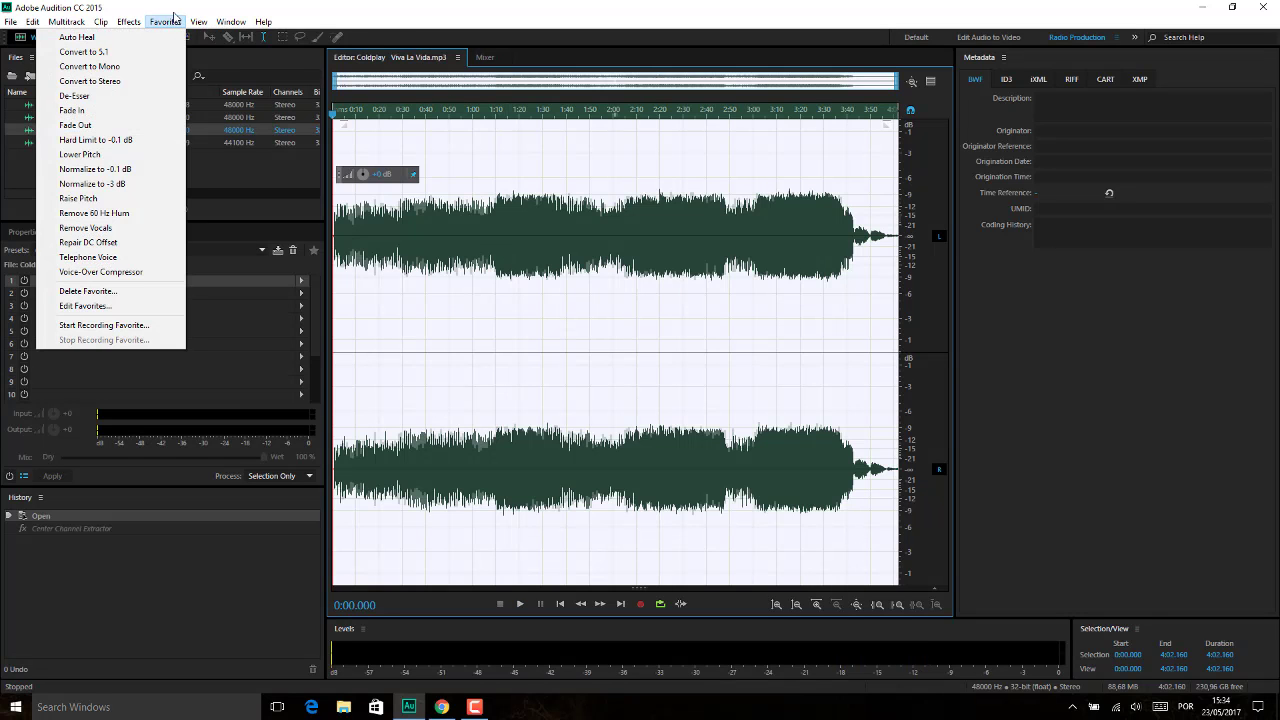
mouse_move(129, 22)
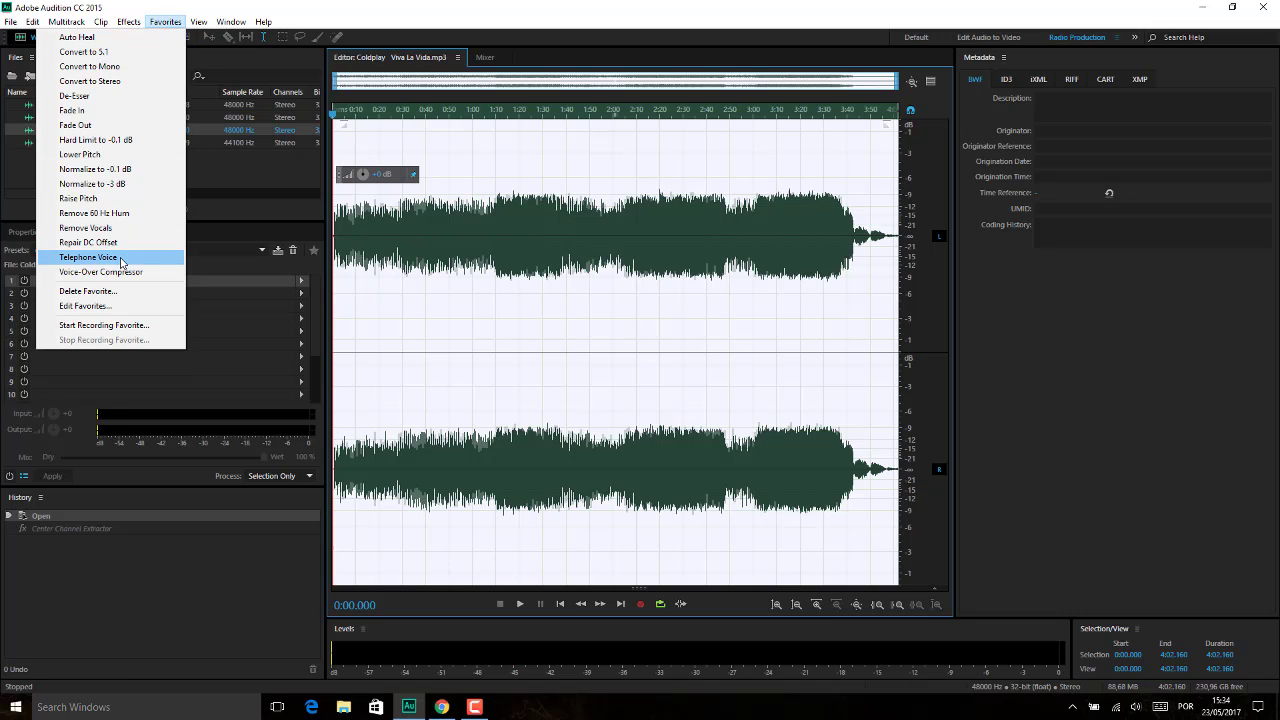
left_click(121, 259)
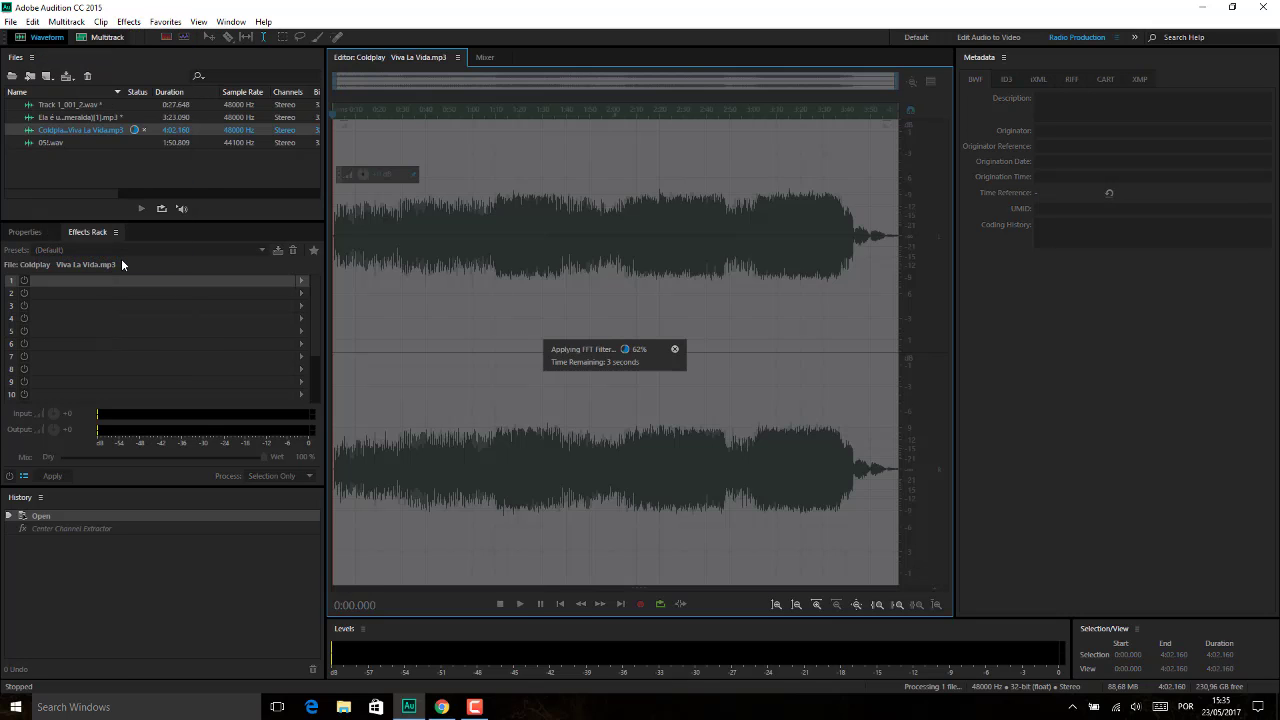
left_click(467, 357)
key("space")
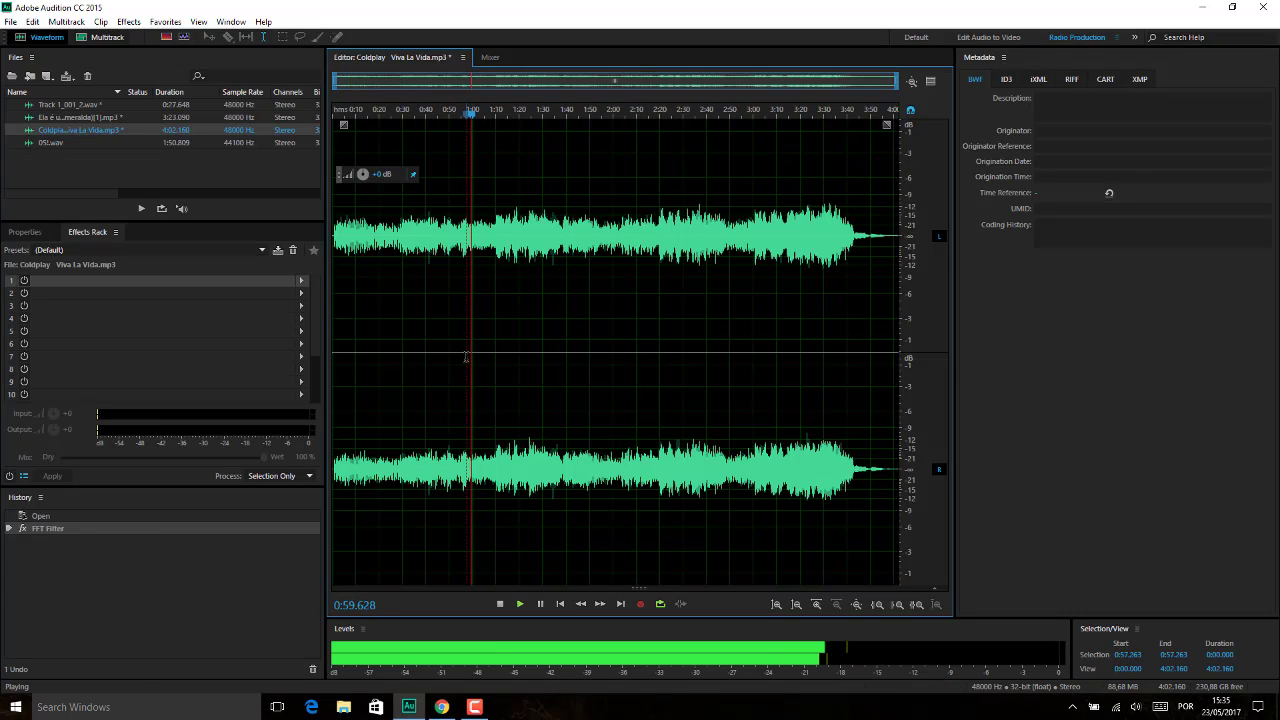
key("space")
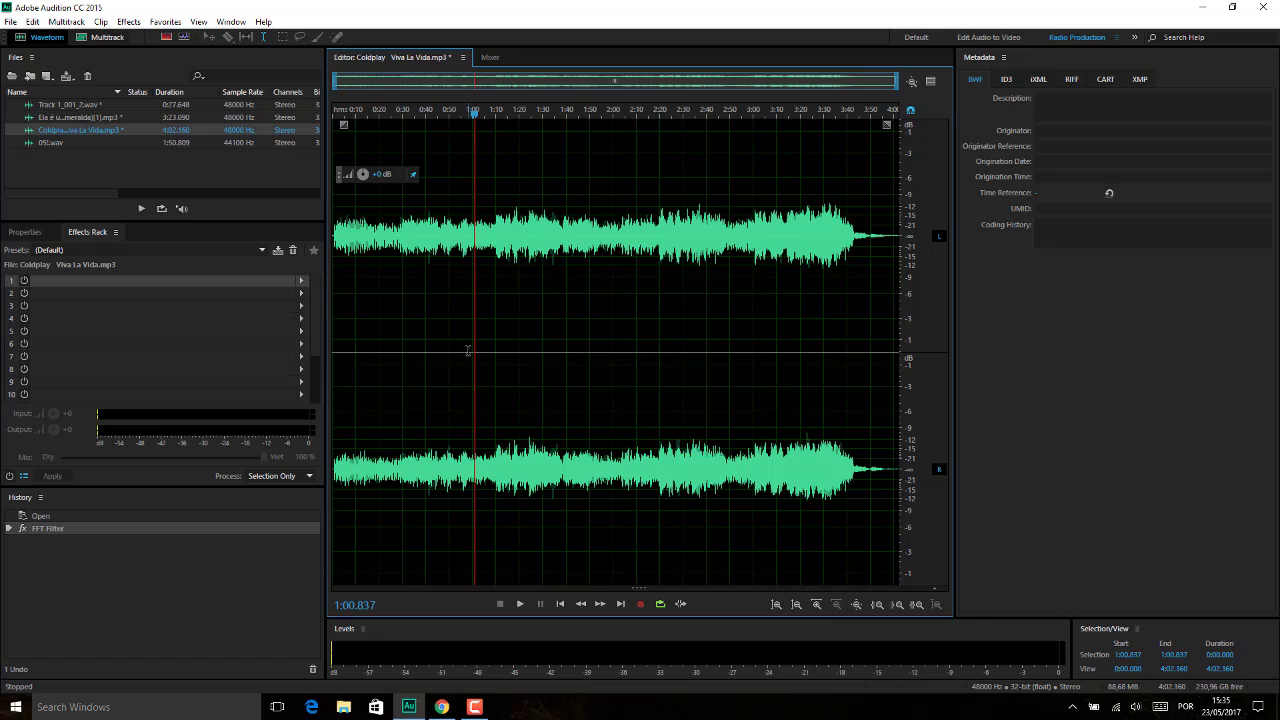
key("ctrl+z")
- Apply the Normalize to -3 dB favorite to the whole song and listen to it from 2:00
left_click(168, 22)
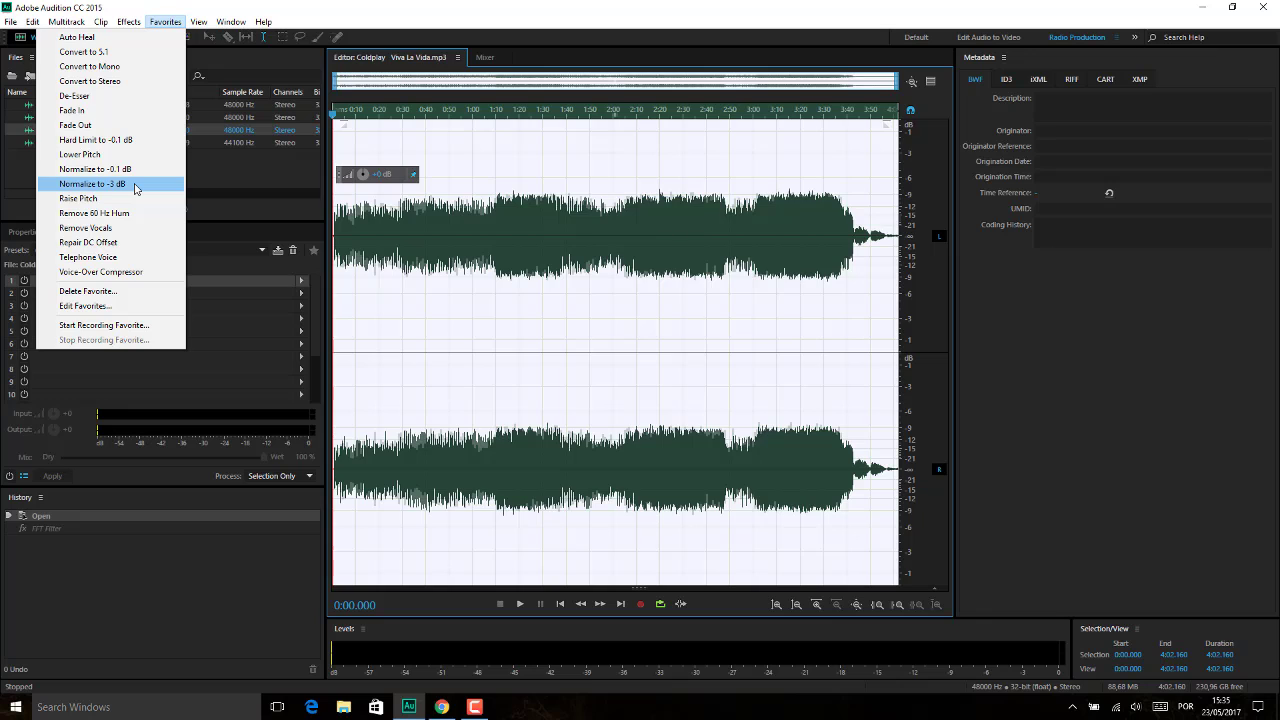
left_click(92, 184)
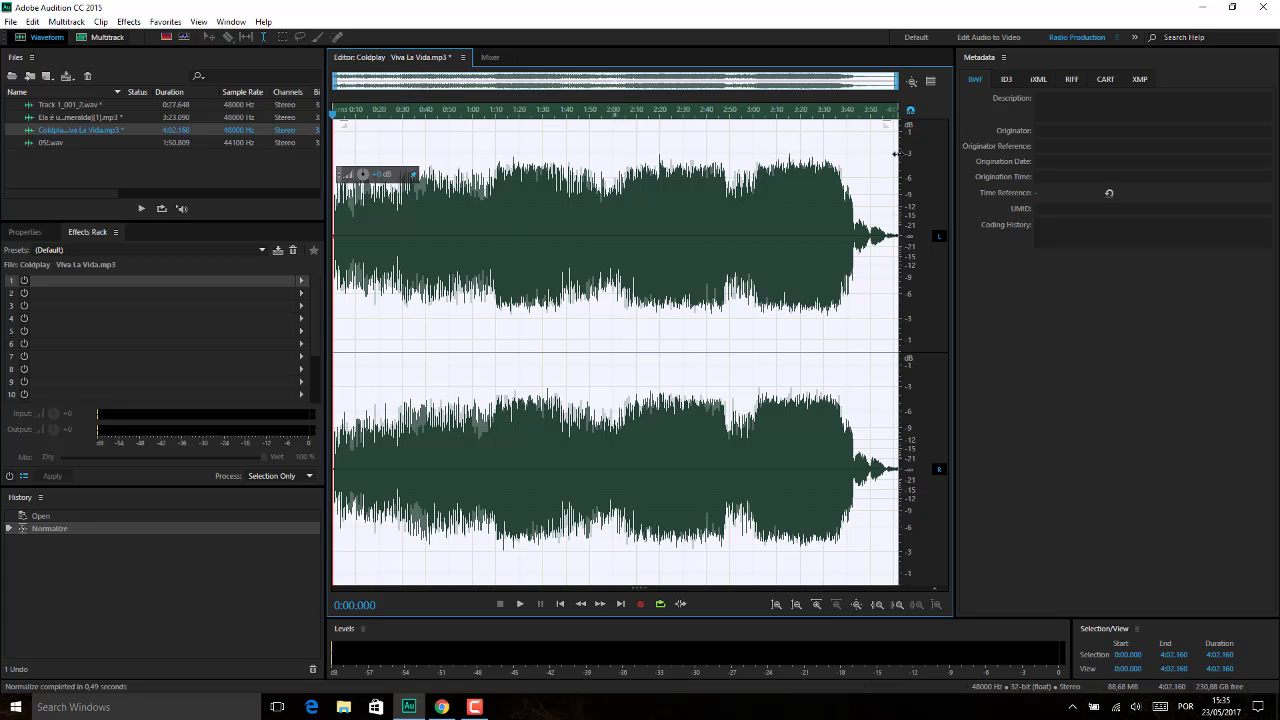
left_click(614, 190)
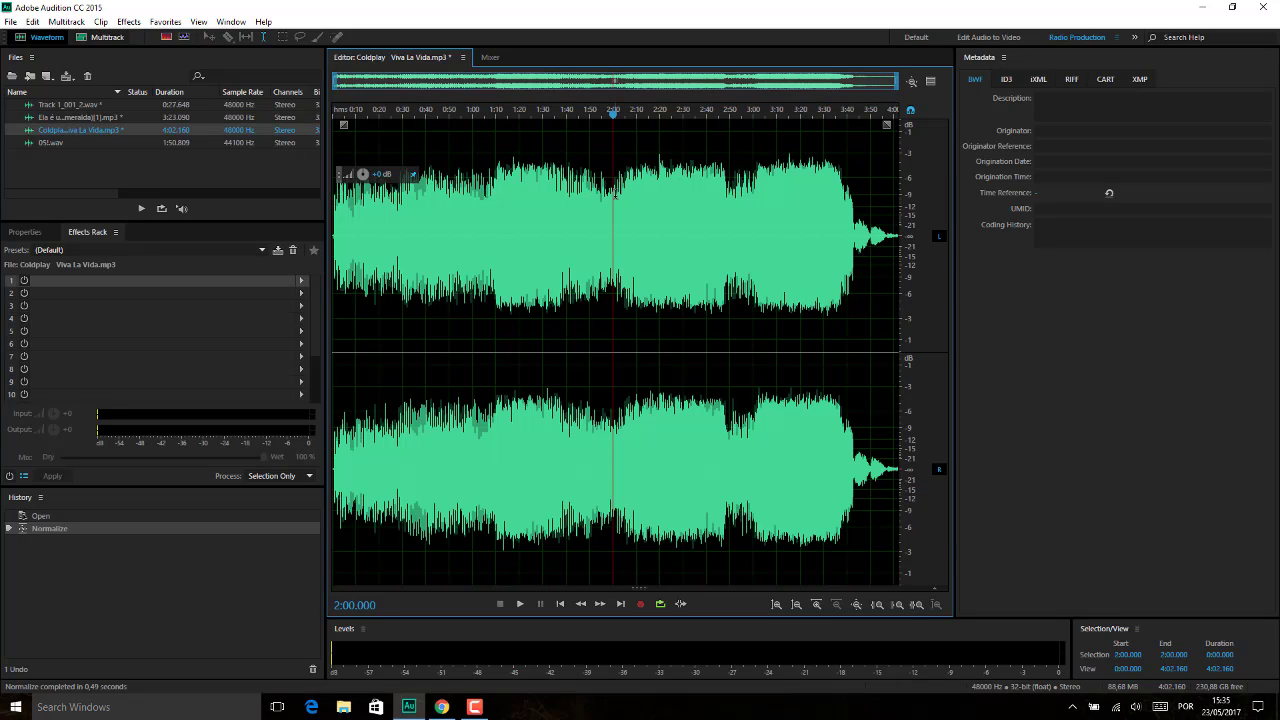
key("space")
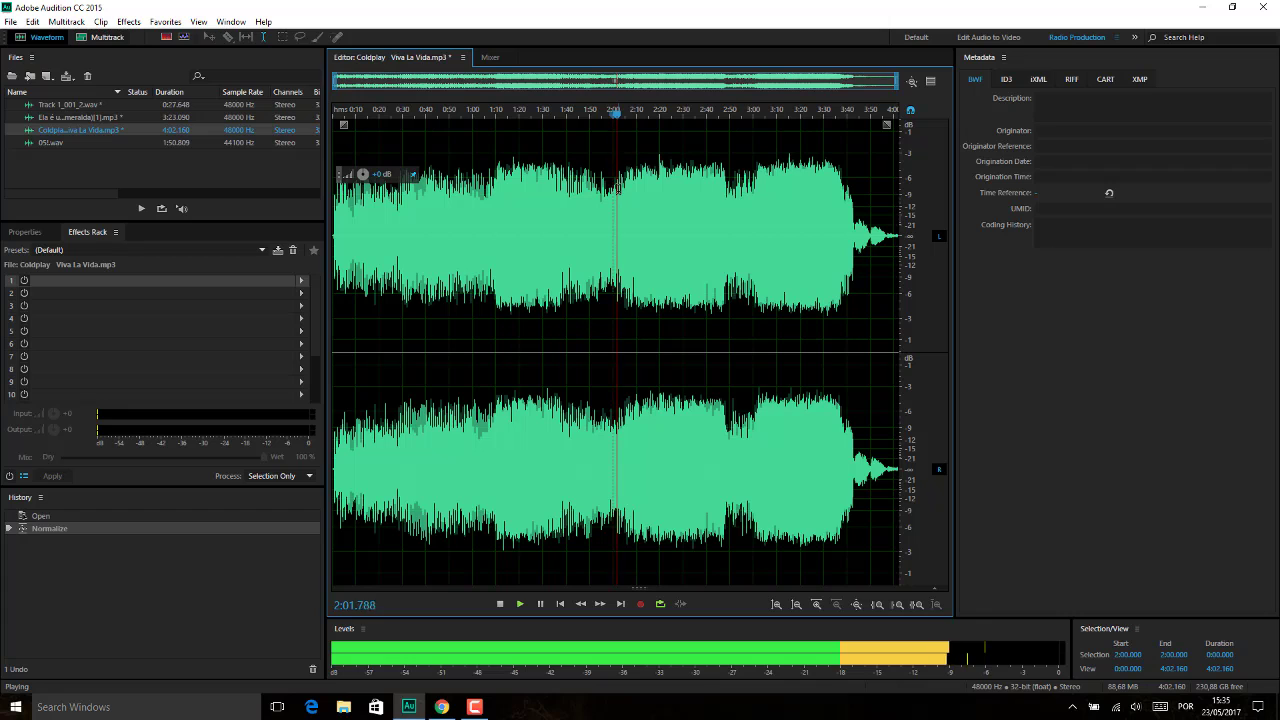
key("space")
left_click(157, 22)
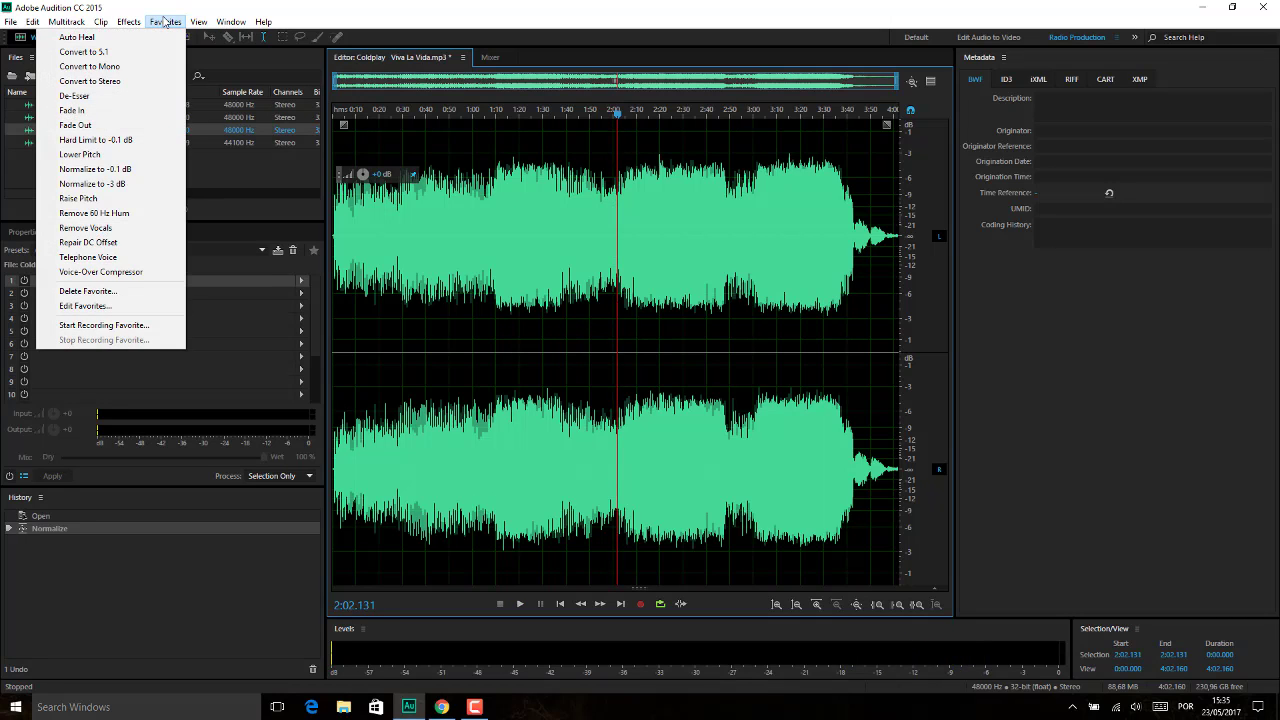
left_click(164, 21)
left_click(164, 21)
left_click(164, 21)
left_click(196, 22)
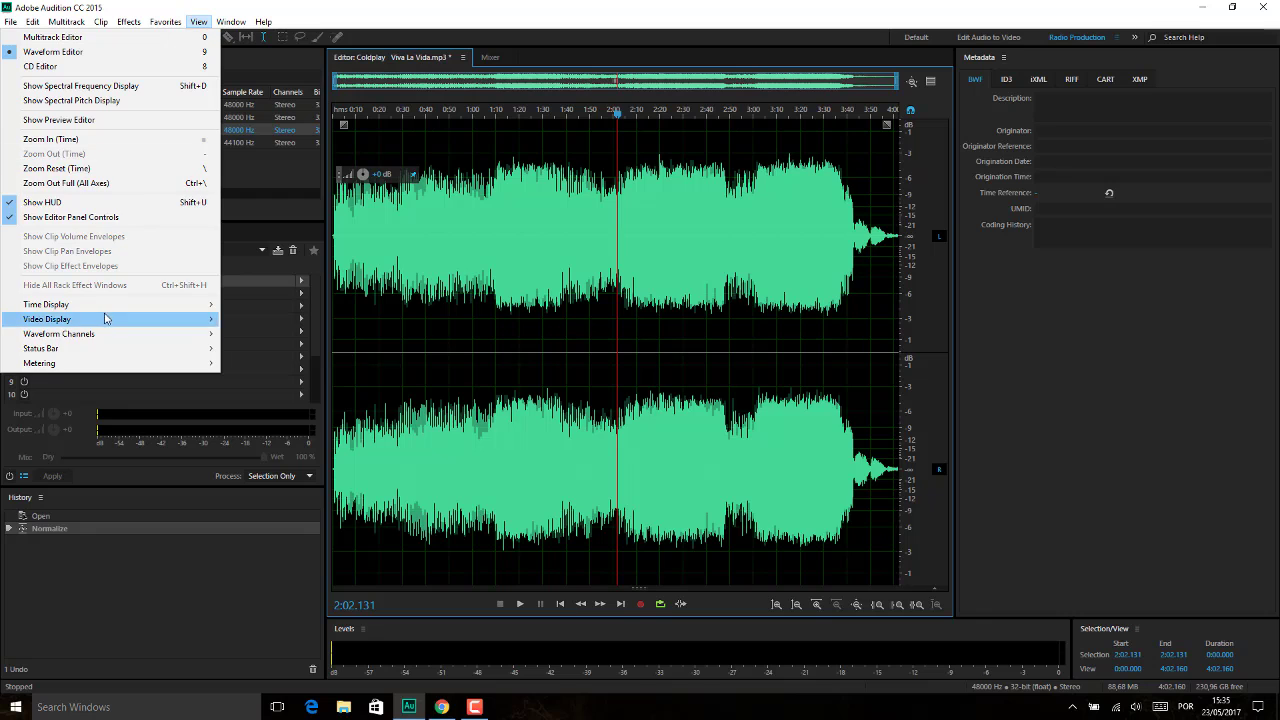
mouse_move(121, 311)
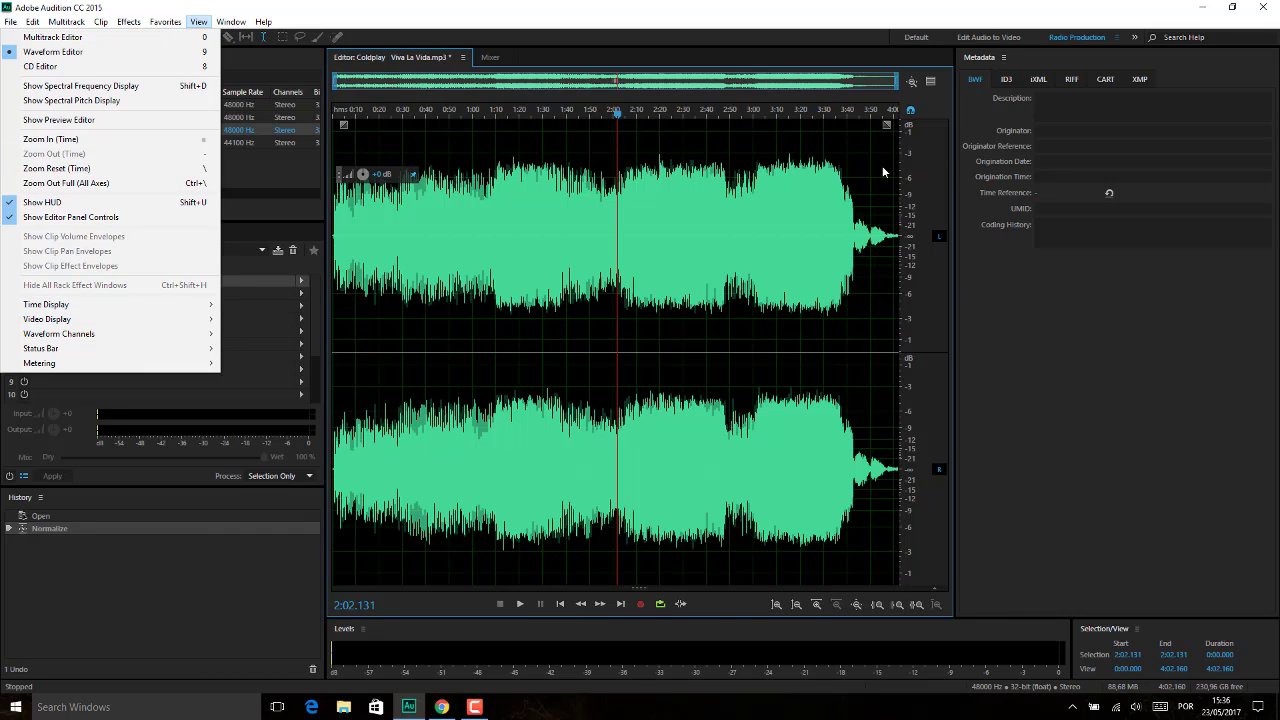
- Try the Classic and Restoration workspaces, and reset Restoration to its saved layout
mouse_move(229, 26)
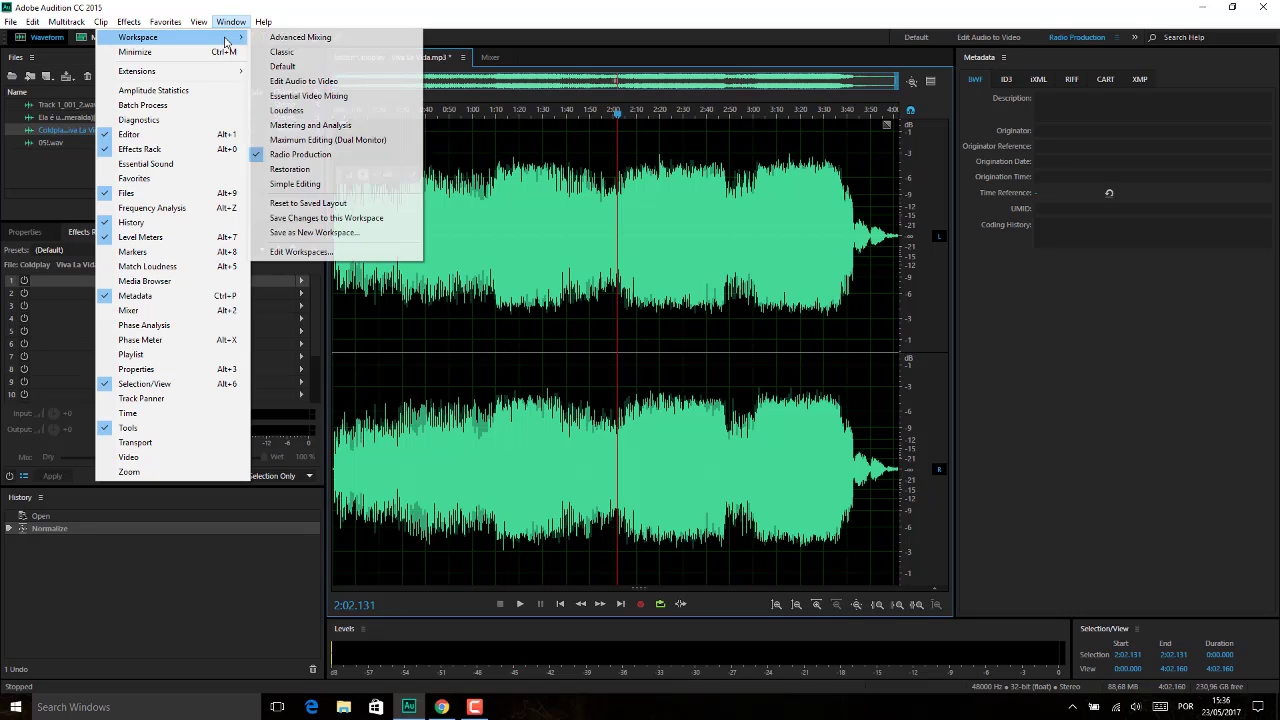
left_click(323, 67)
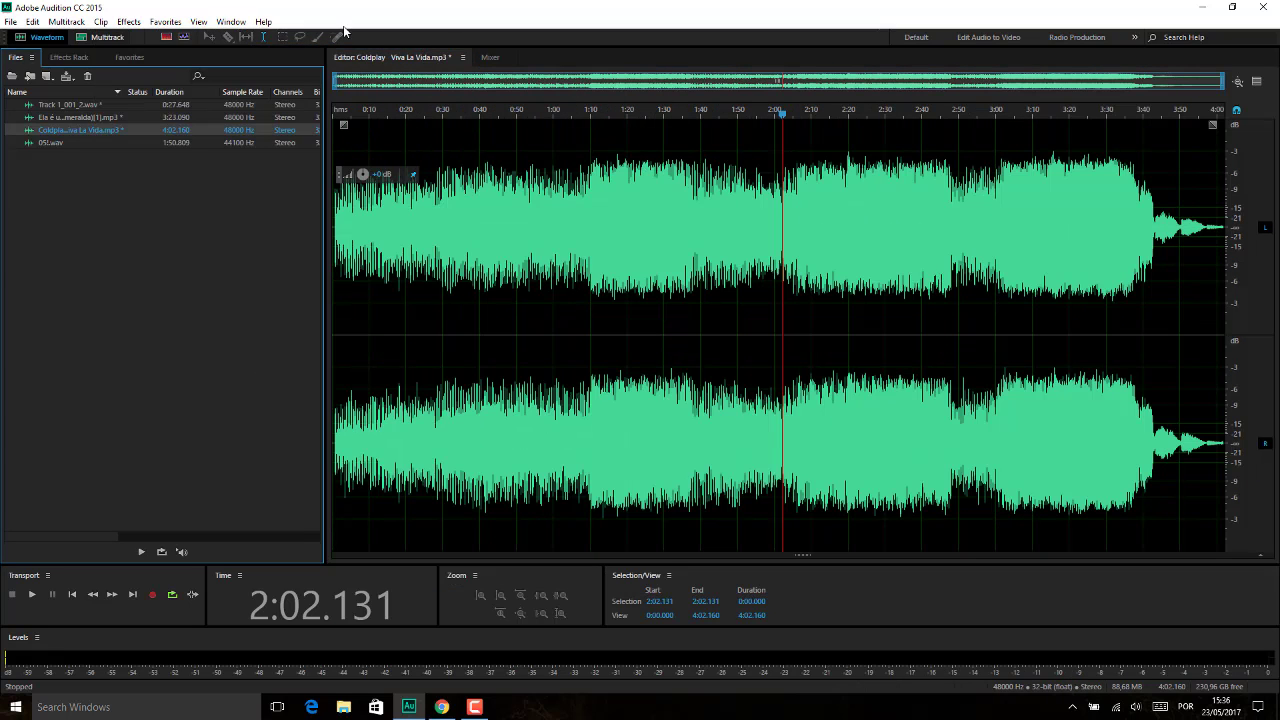
left_click(231, 21)
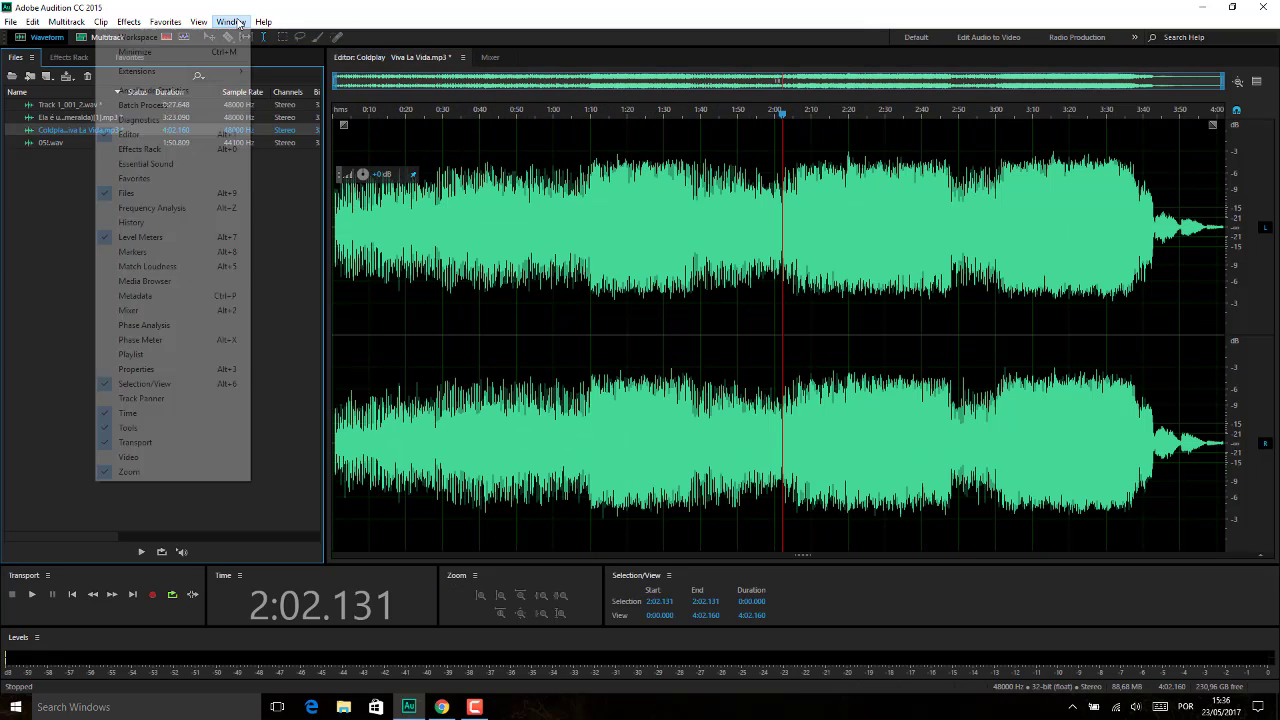
mouse_move(210, 38)
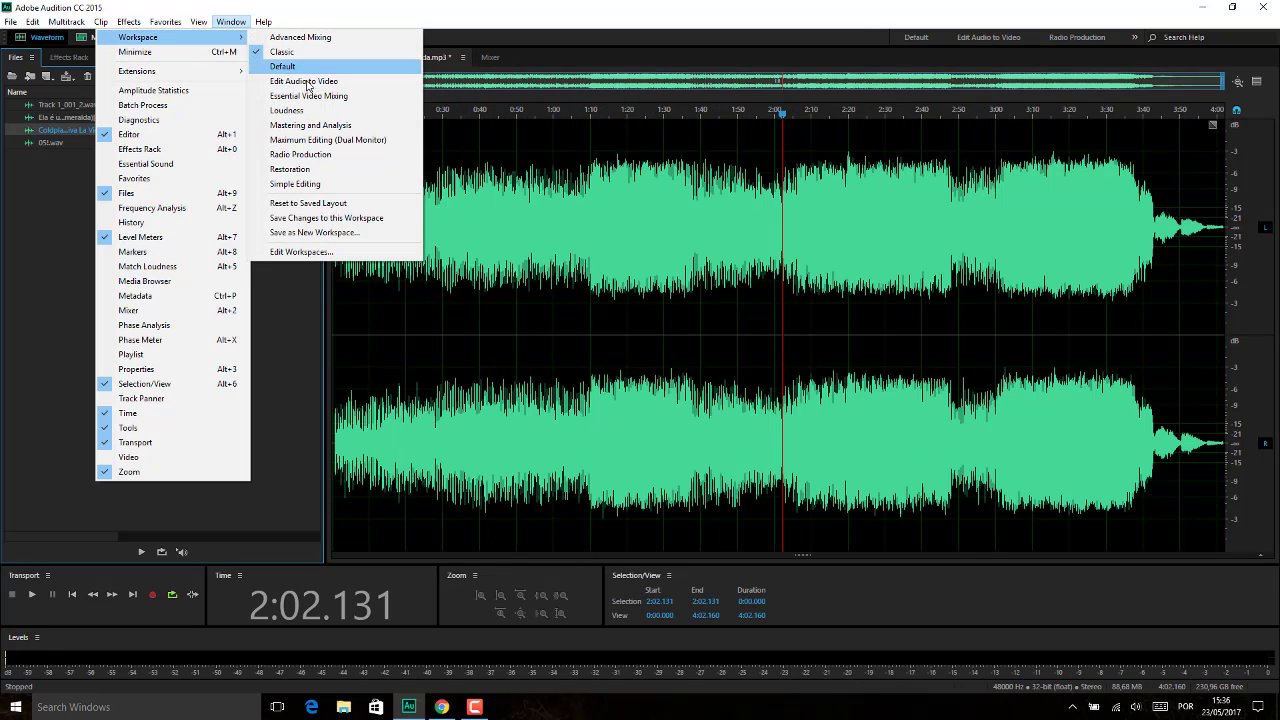
left_click(333, 168)
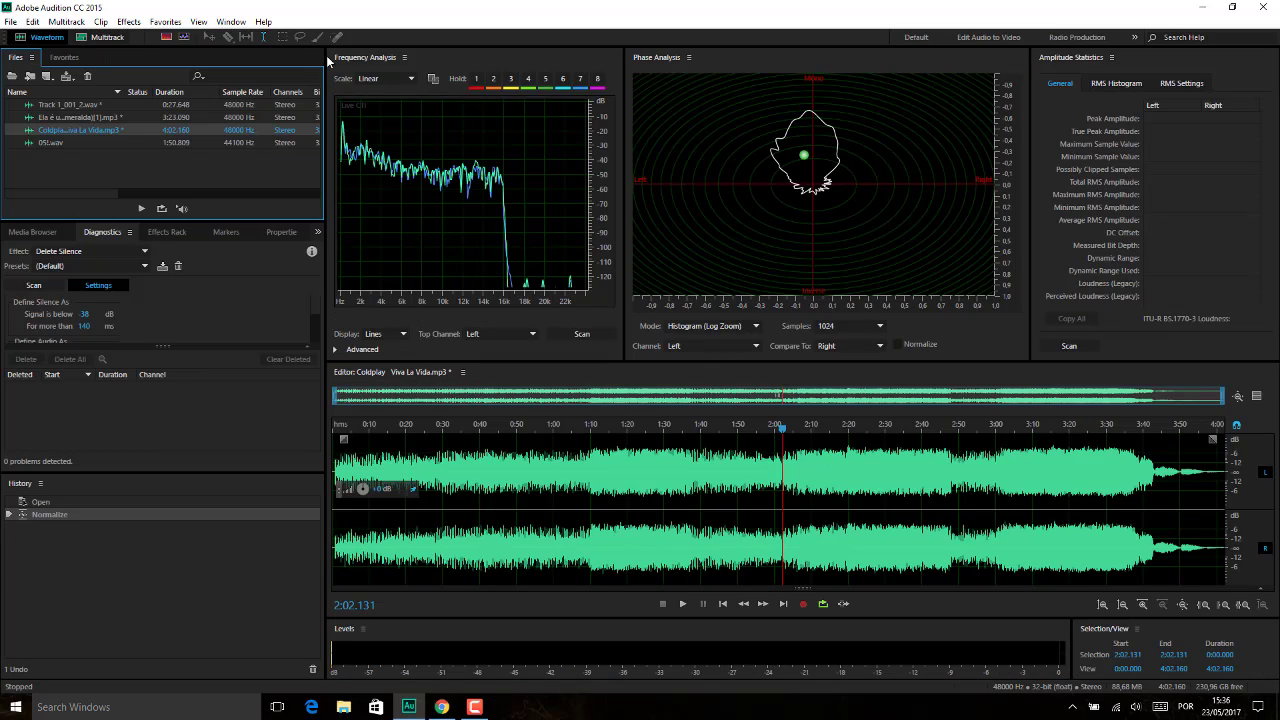
left_click(231, 21)
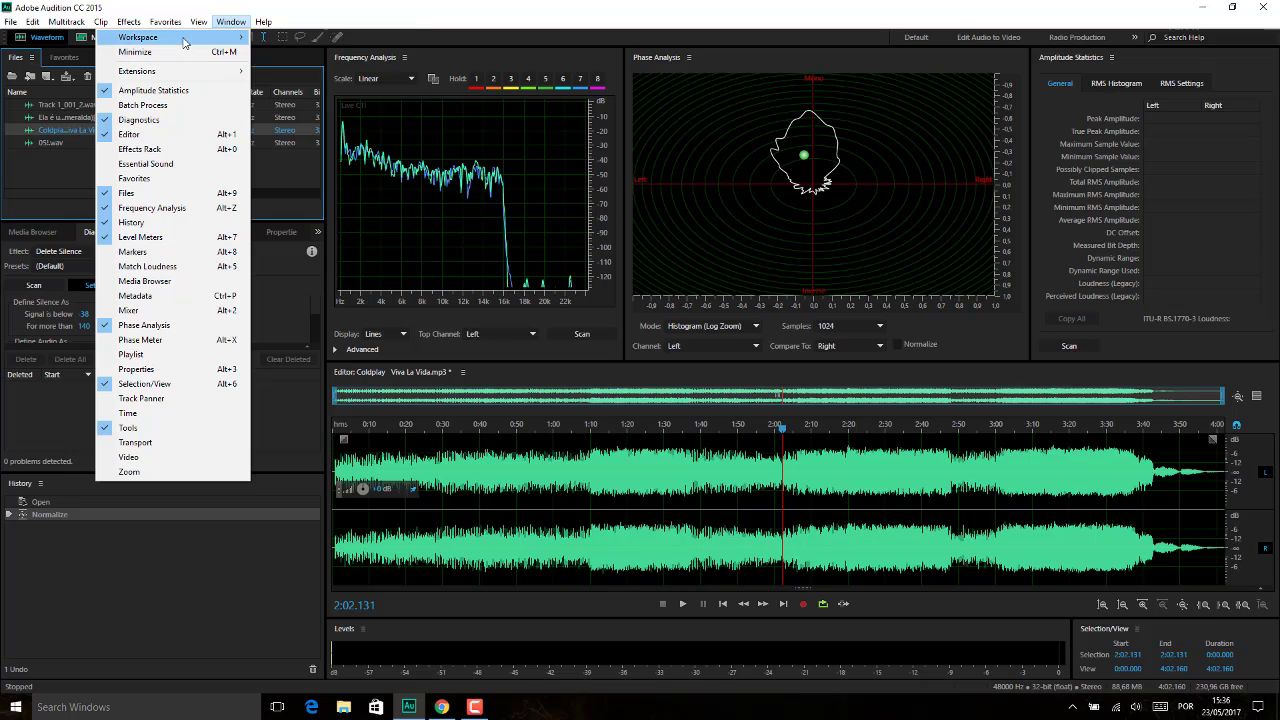
mouse_move(183, 42)
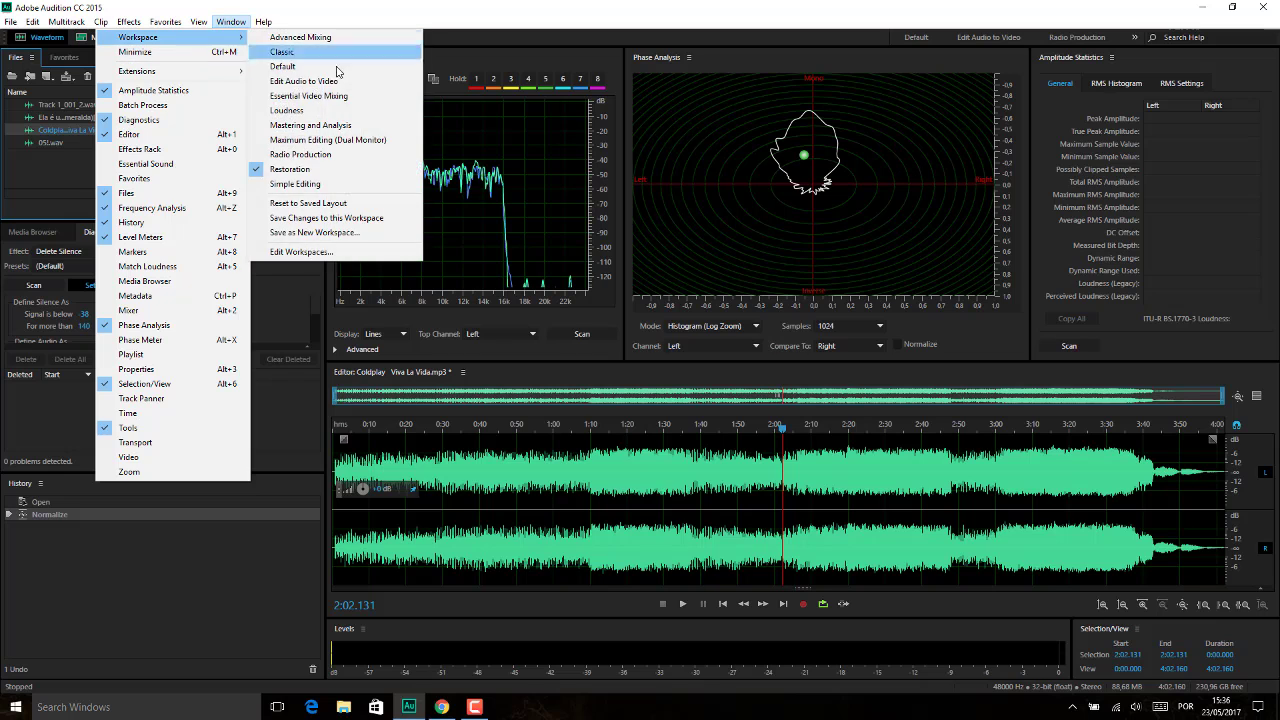
left_click(336, 205)
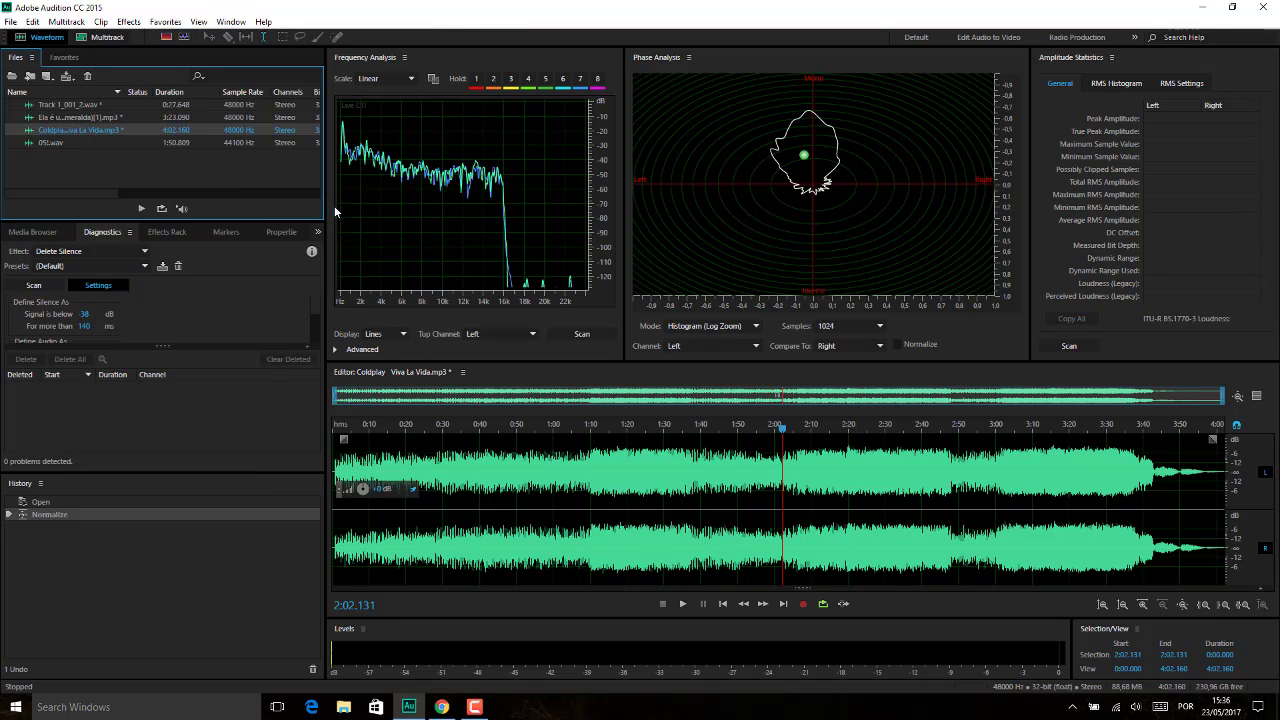
- Switch the workspace to Simple Editing
left_click(220, 21)
mouse_move(212, 44)
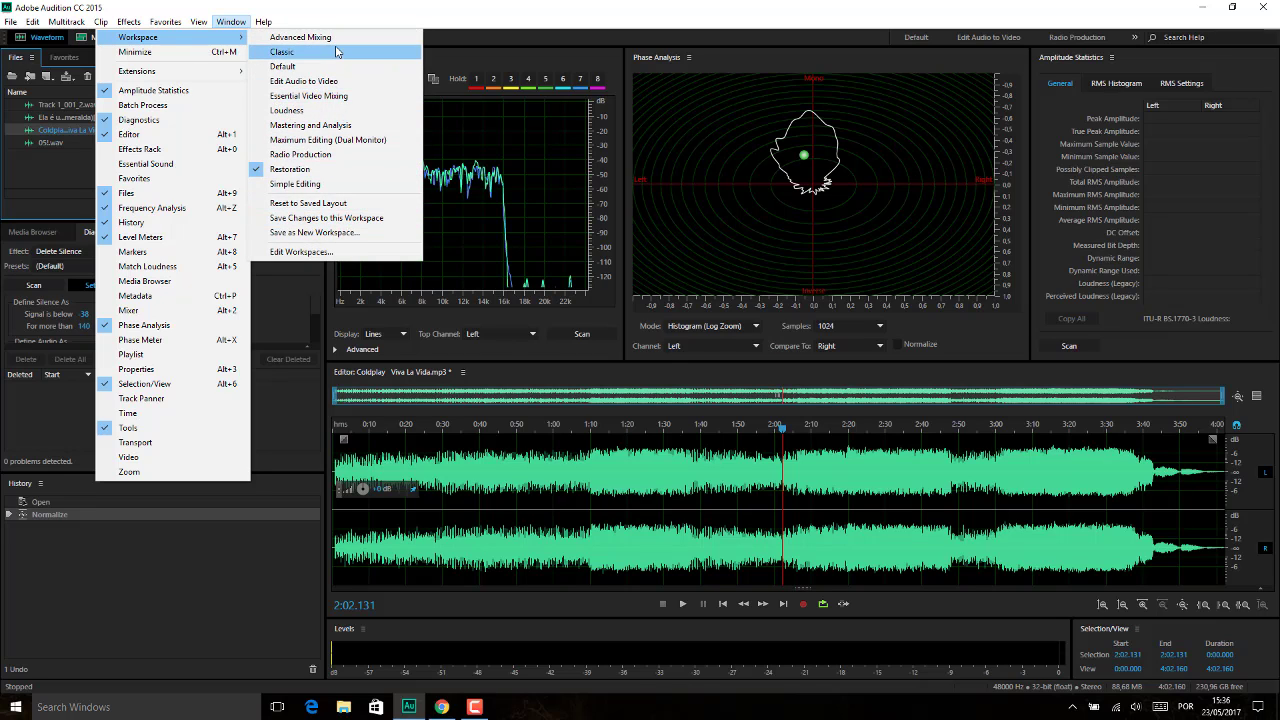
left_click(330, 186)
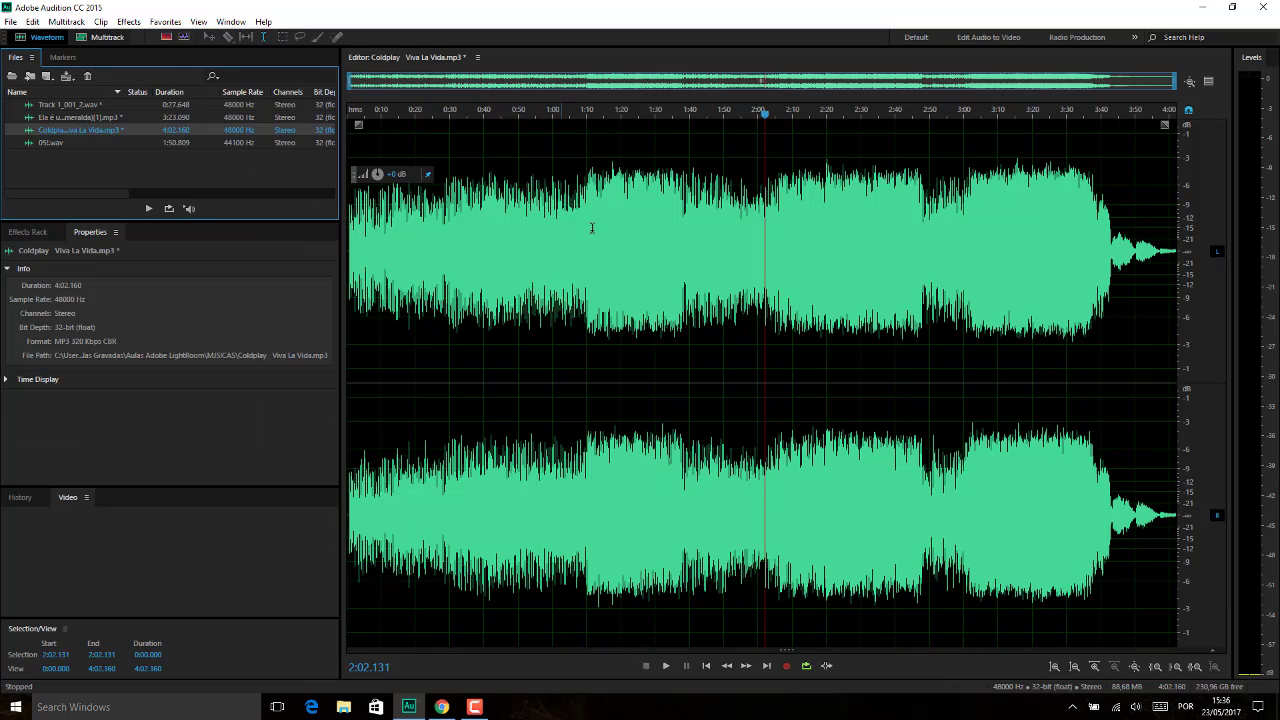
- Bring the Effects Rack and Markers panels to the front of their panel groups
left_click(198, 22)
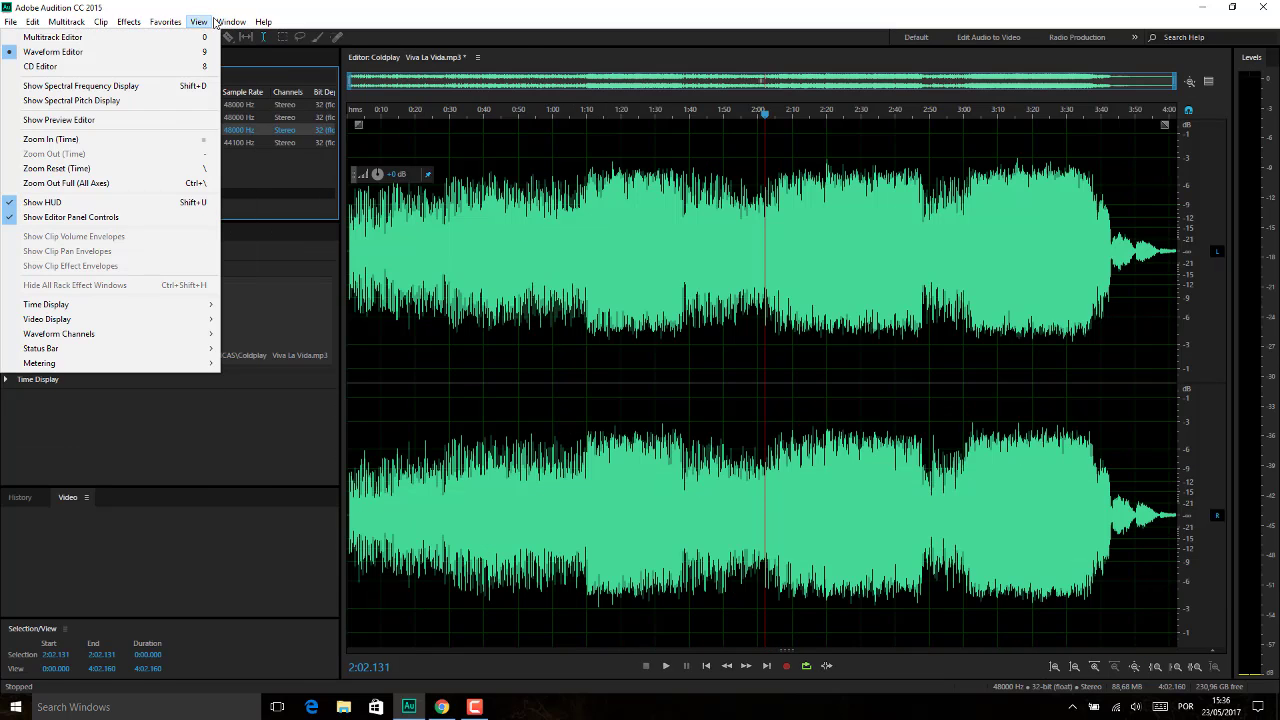
mouse_move(230, 22)
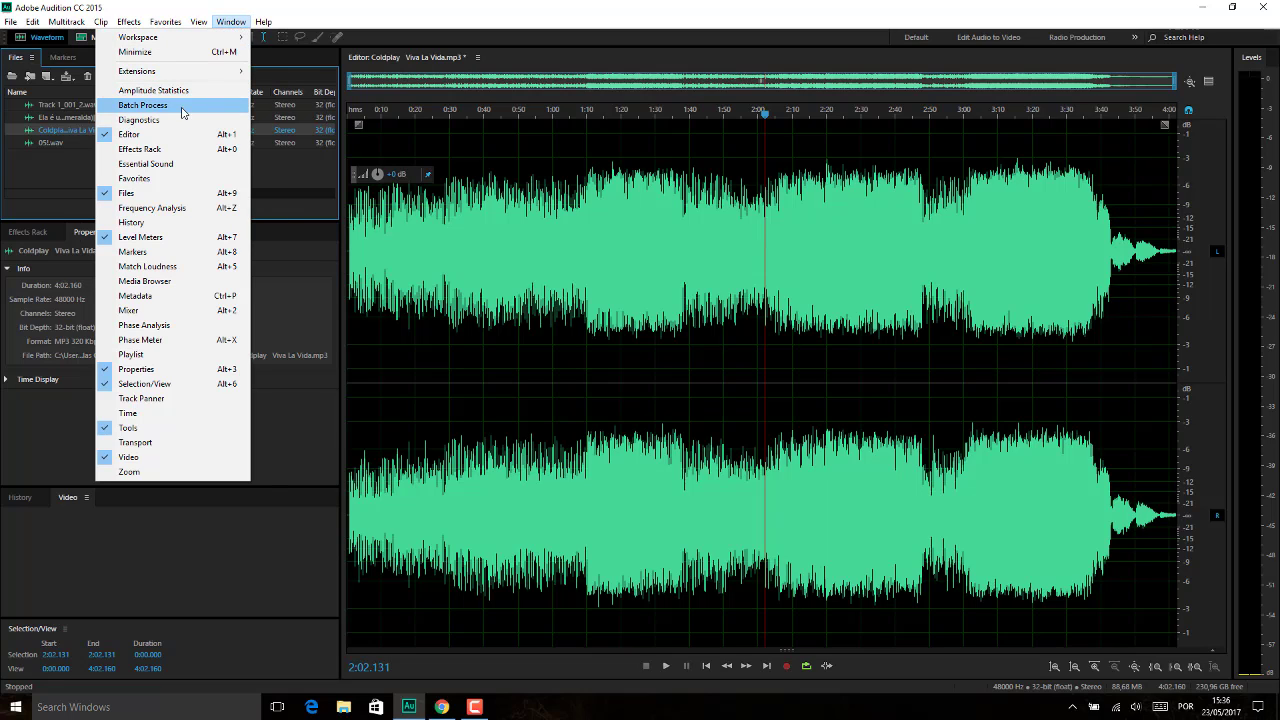
left_click(150, 149)
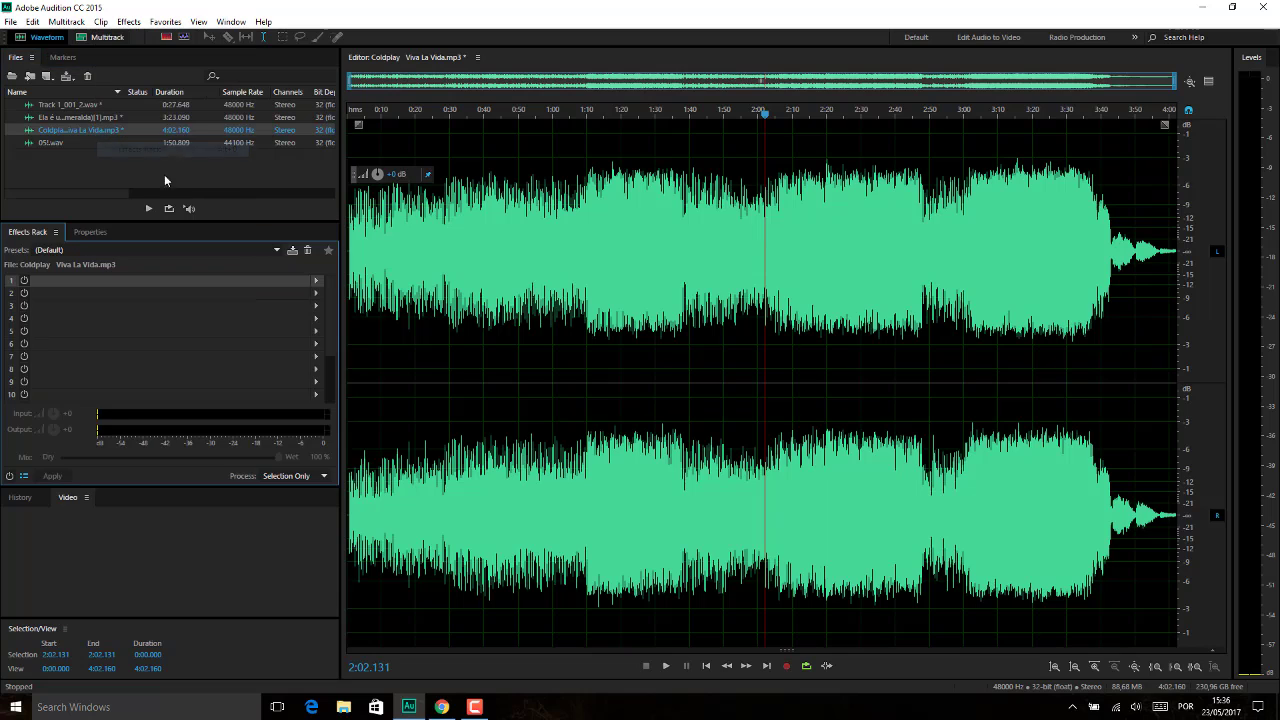
left_click(231, 21)
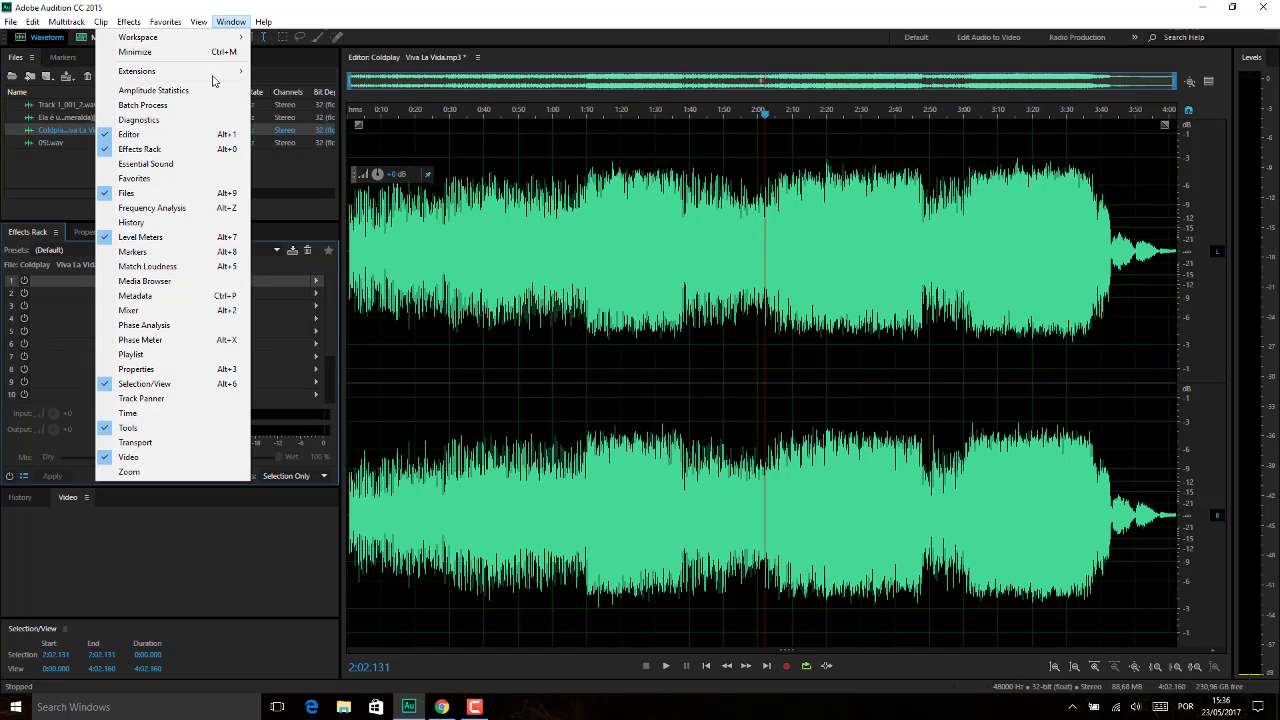
left_click(167, 253)
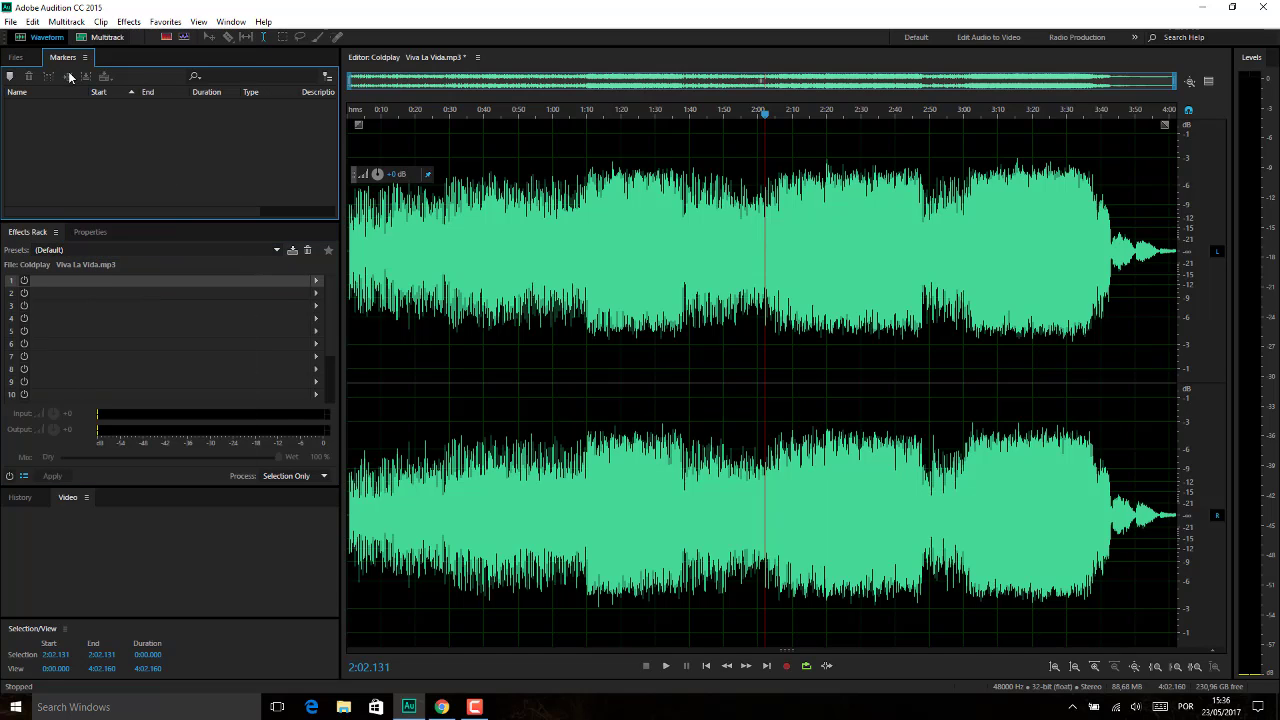
- View the Phase Analysis of the song in its floating window, and close the window
left_click(245, 24)
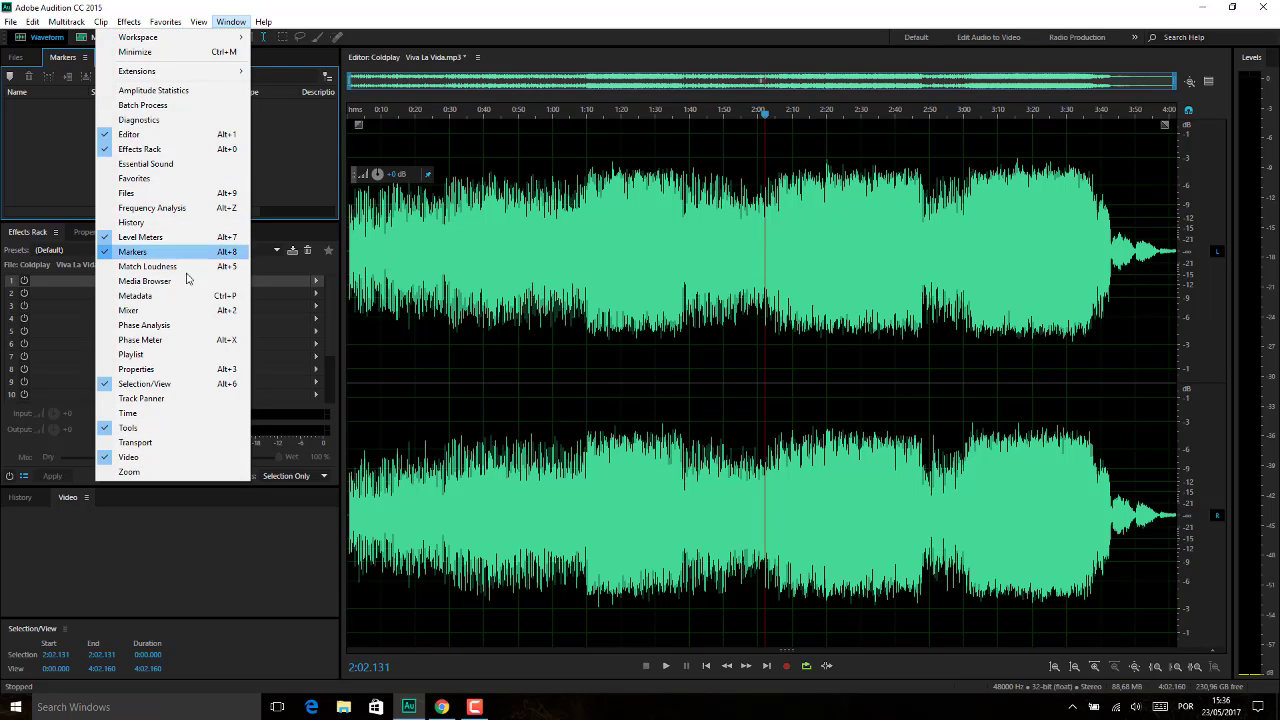
left_click(189, 330)
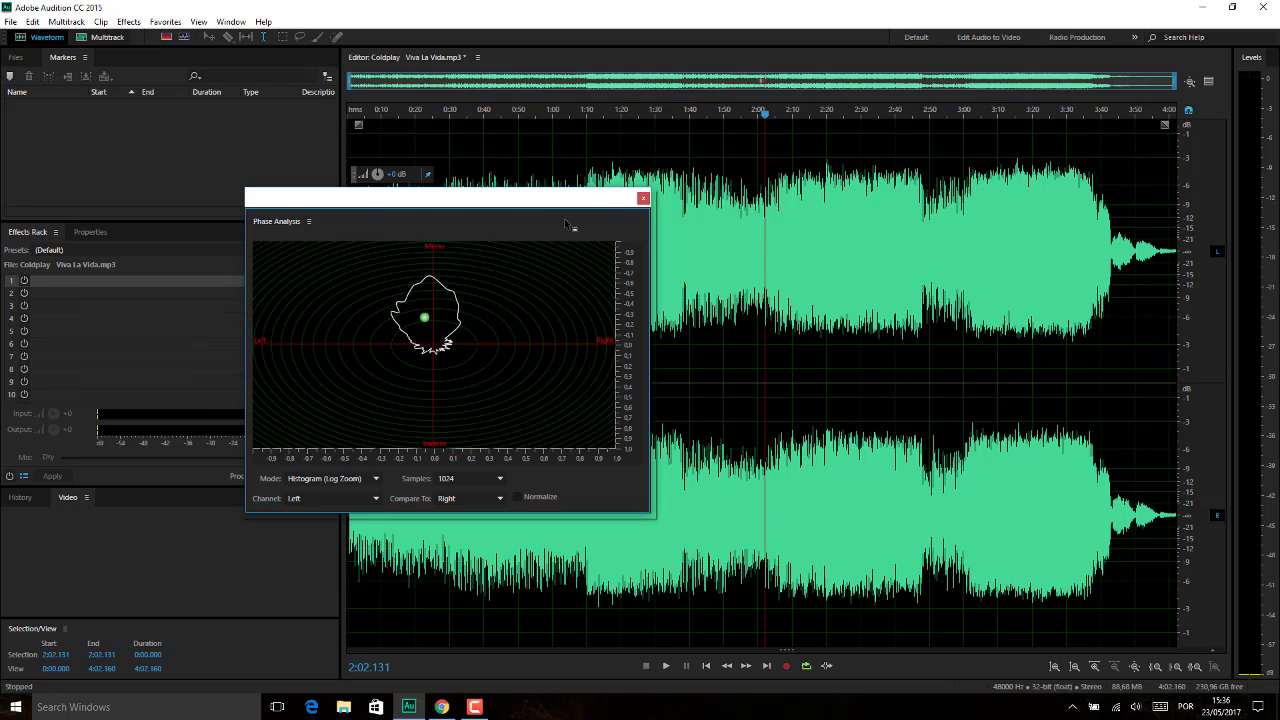
left_click(642, 199)
left_click(535, 200)
left_click(605, 190)
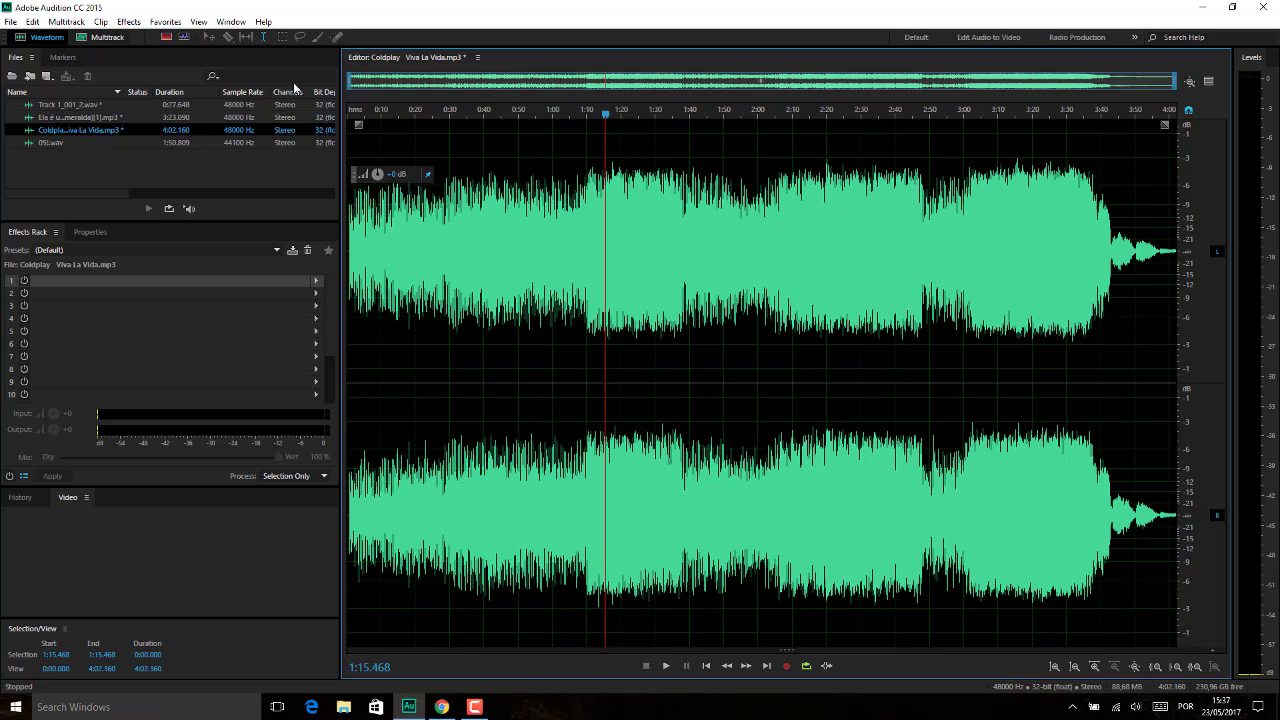
left_click(229, 24)
left_click(225, 20)
left_click(229, 21)
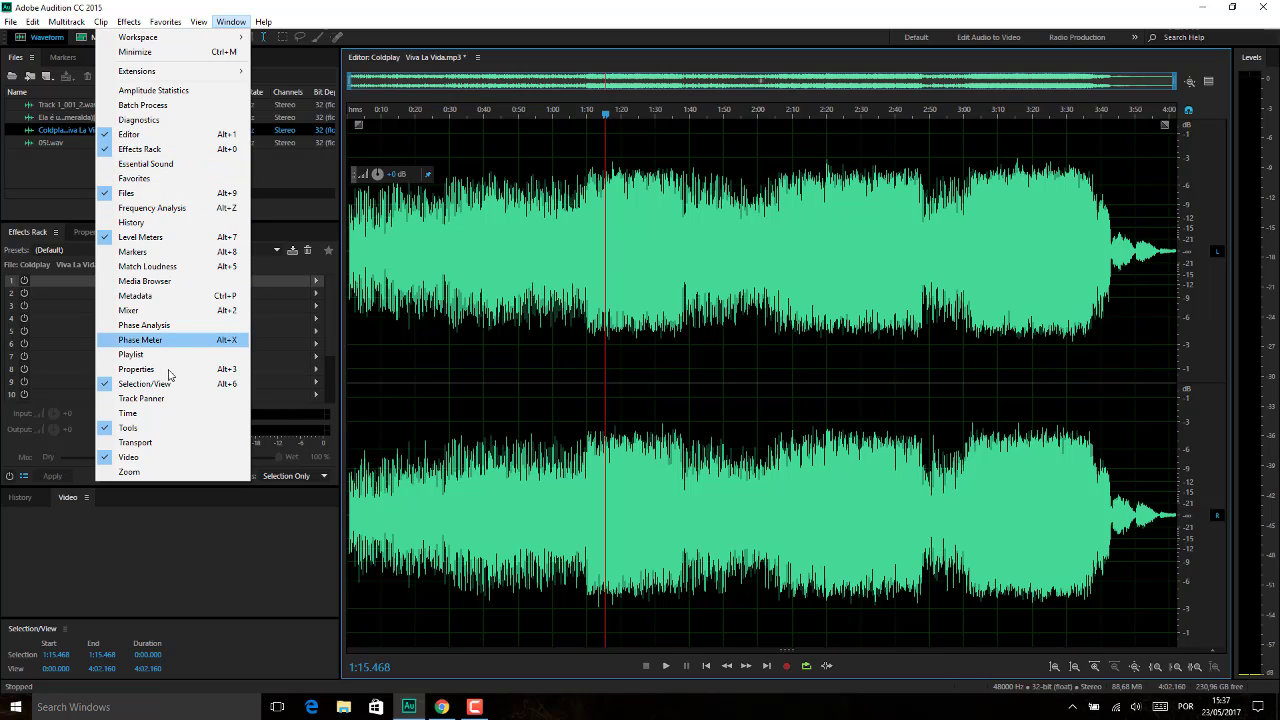
left_click(325, 15)
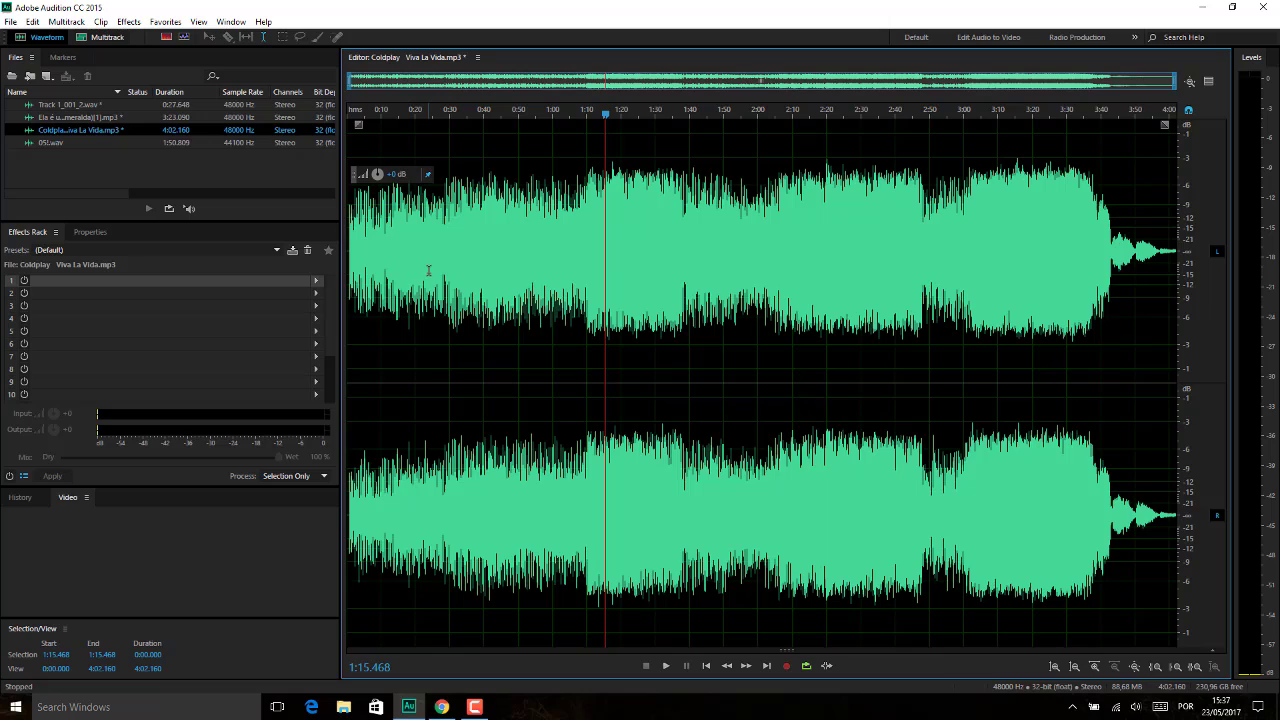
left_click(463, 318)
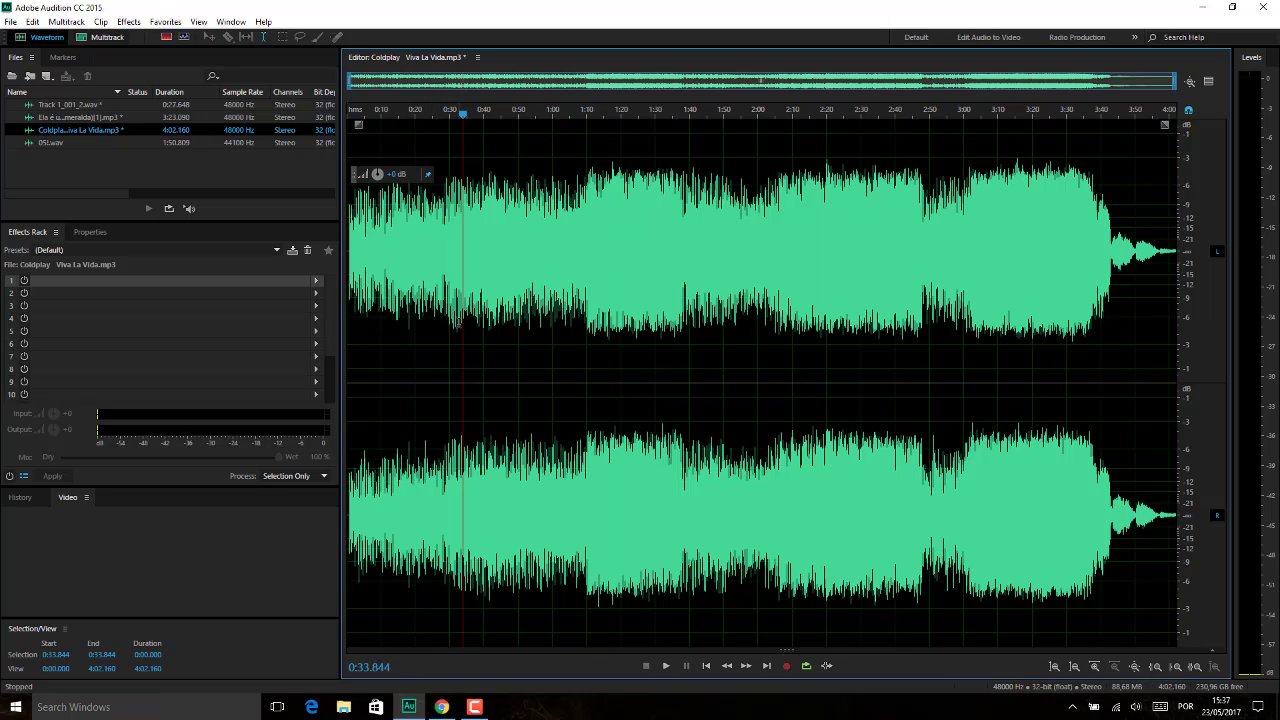
left_click(494, 317)
left_click(450, 318)
left_click(492, 325)
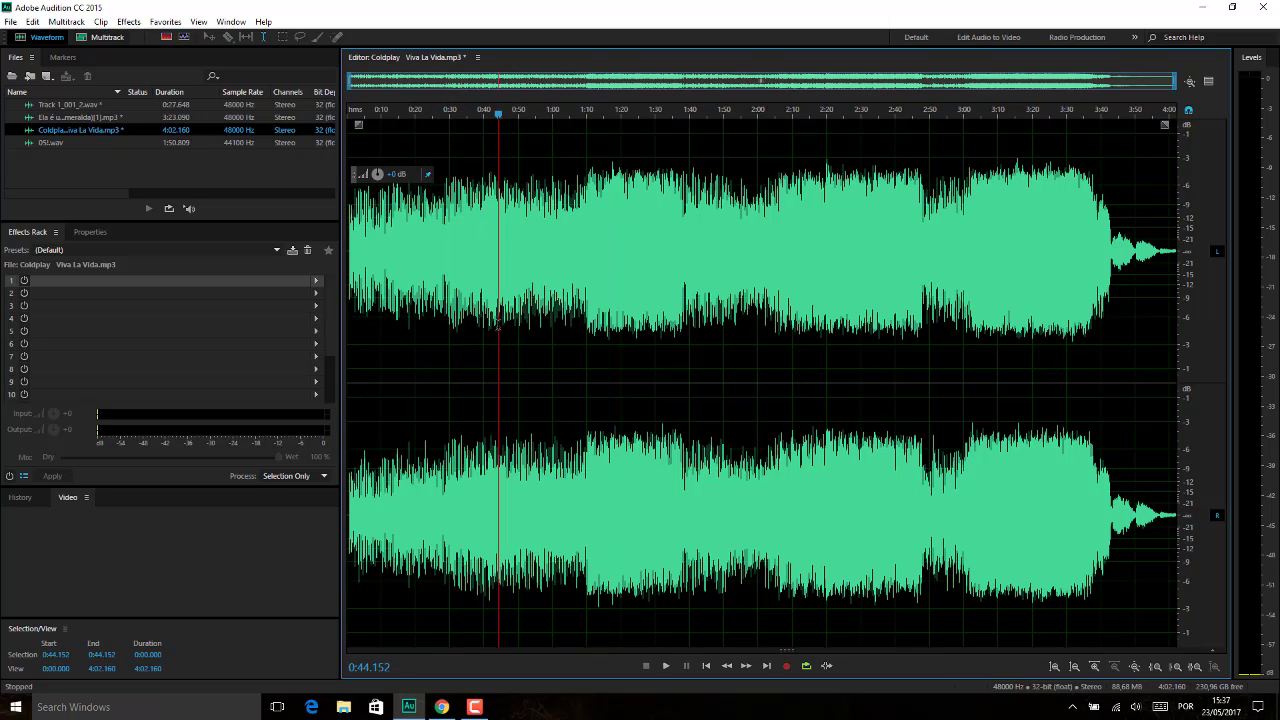
left_click(423, 326)
left_click(498, 339)
left_click(418, 321)
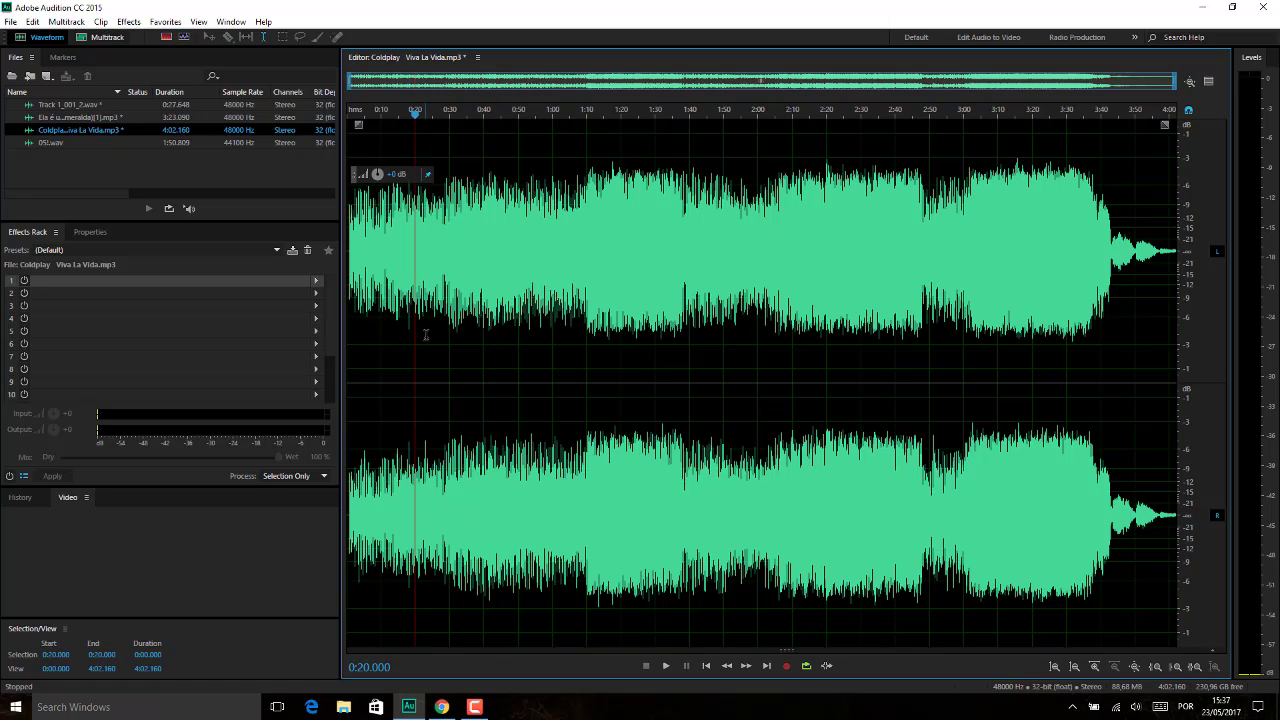